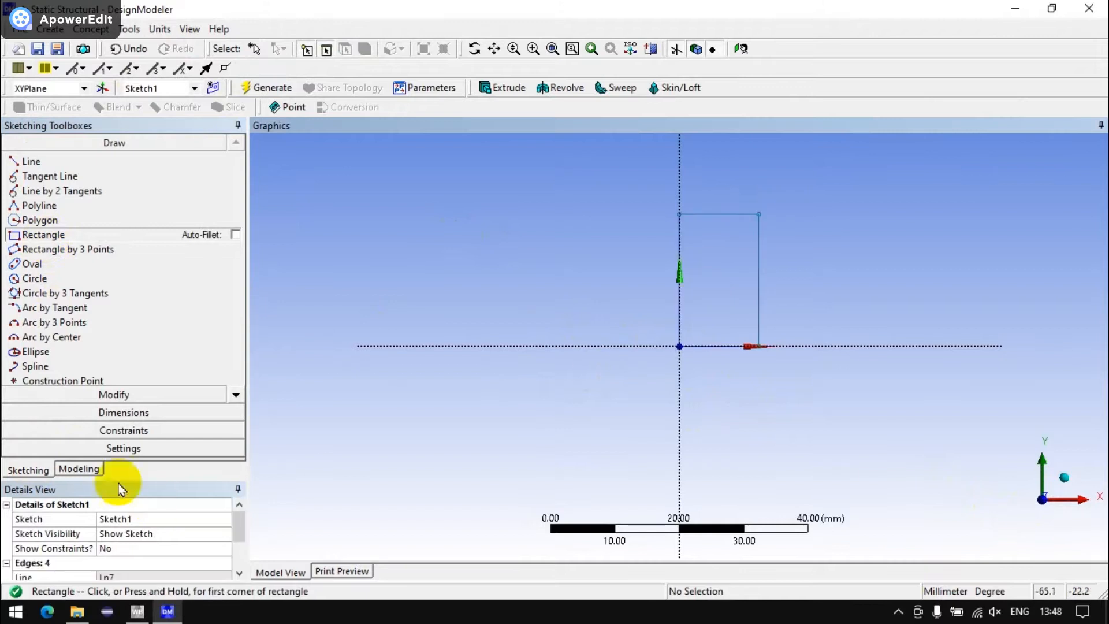
Step: Dimension the width and height of the rectangle with Length/Distance dimensions
left_click(57, 241)
left_click(684, 290)
left_click(758, 294)
left_click(735, 376)
left_click(725, 348)
left_click(726, 215)
left_click(802, 266)
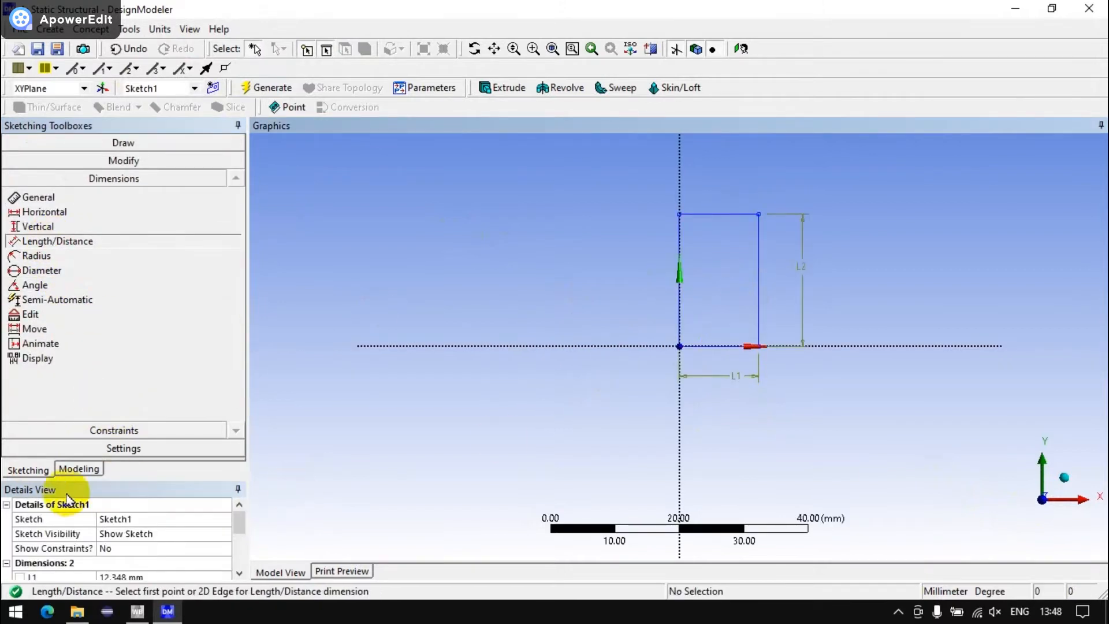
Step: Set the rectangle's width to 20 mm and its height to 50 mm
left_click_drag(138, 480, 126, 372)
left_click(136, 470)
type("15")
key("Return")
left_click(128, 471)
type("20")
key("Return")
left_click(123, 484)
type("50")
key("Return")
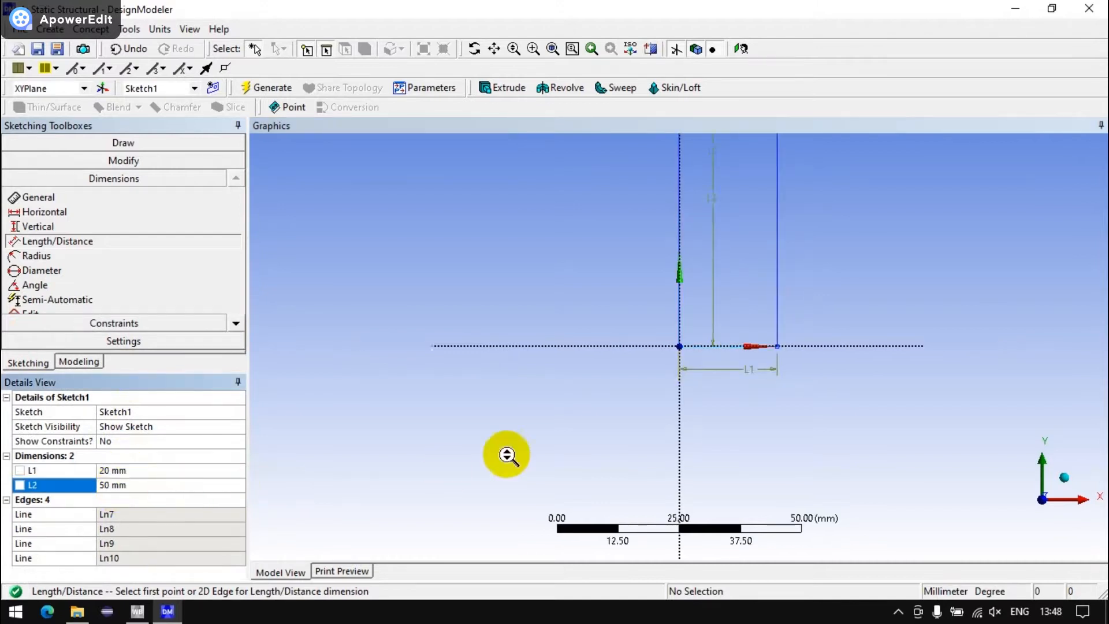
Step: Set the rectangle's width to 25 mm
left_click(137, 472)
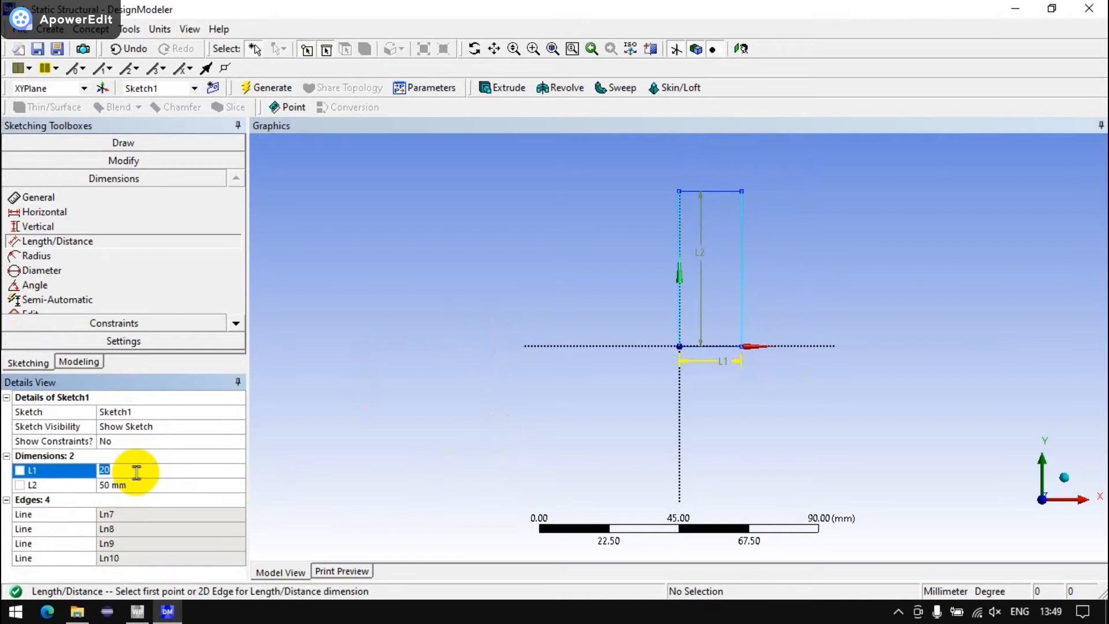
type("25")
key("Return")
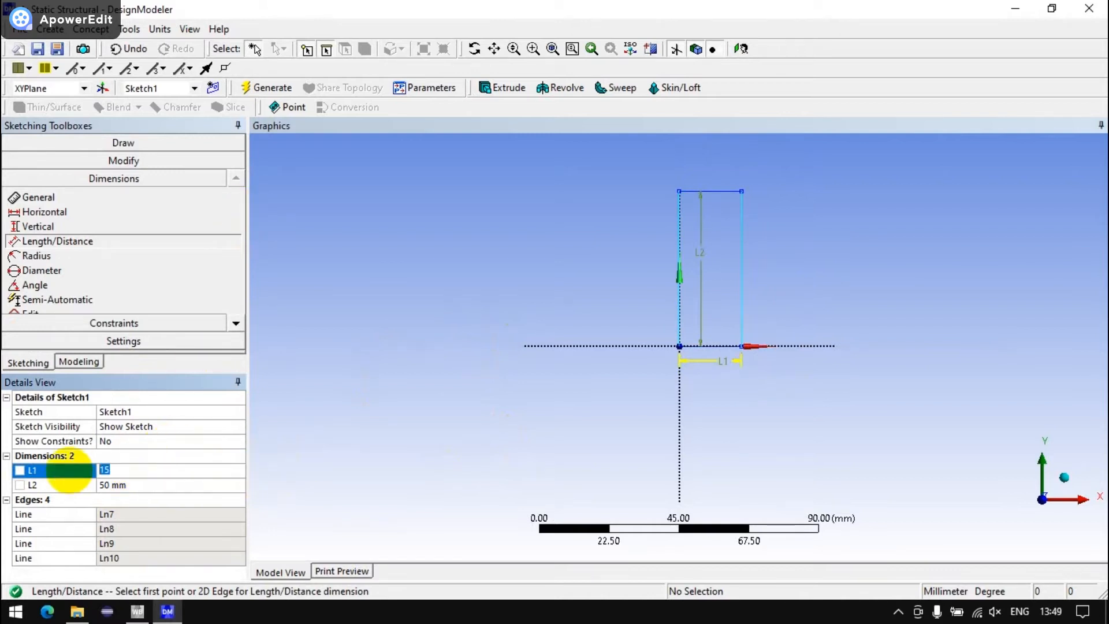
Step: Revolve Sketch1 by 360° about its vertical edge on the Y axis, adding material, and generate the solid
left_click(559, 88)
left_click(131, 426)
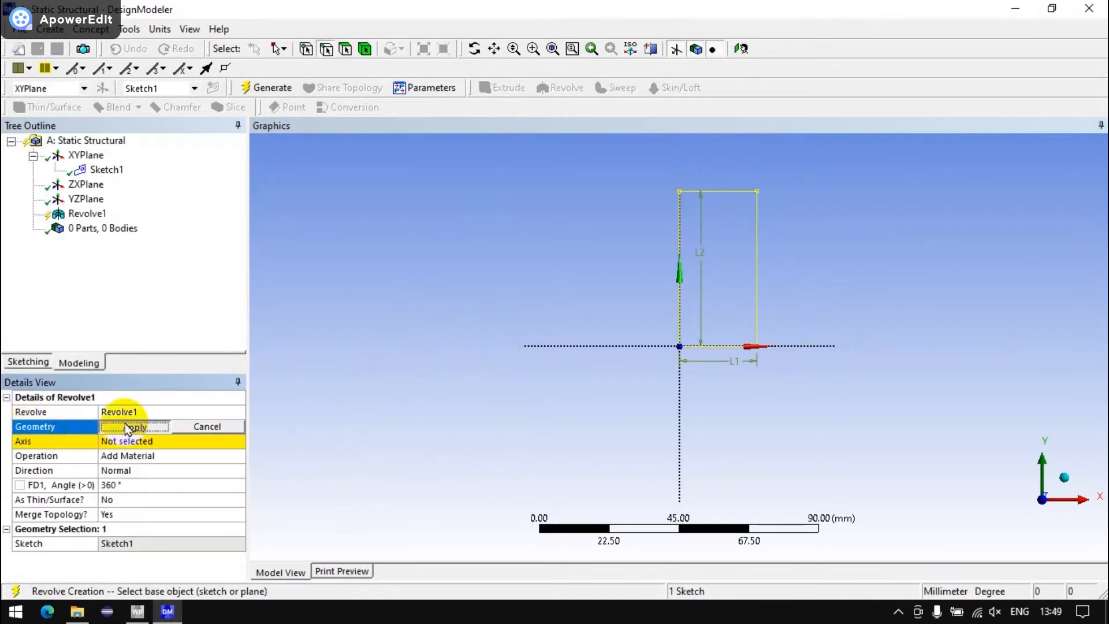
left_click(680, 311)
left_click(133, 441)
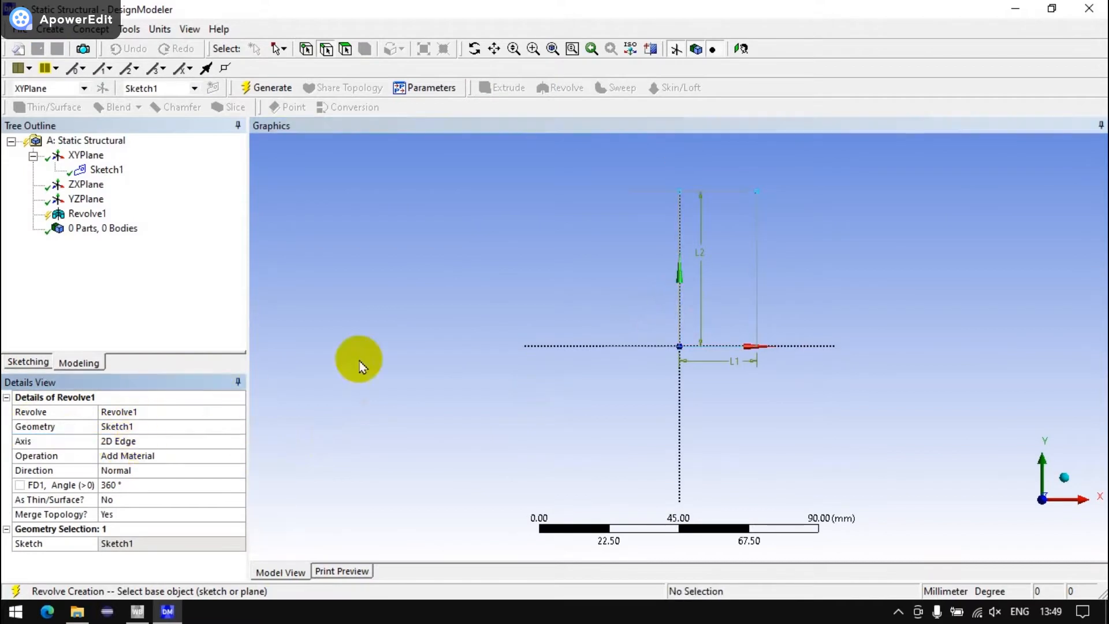
left_click(267, 87)
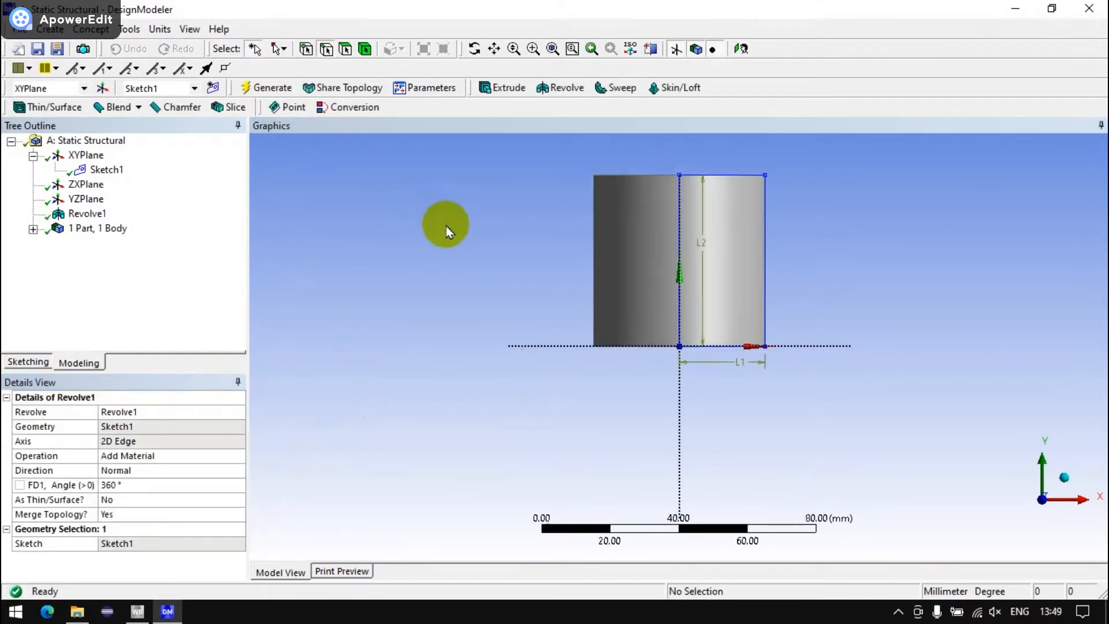
Step: Create a new sketch on XYPlane and draw a rectangle from the origin, its upper edge about 9 mm below the cylinder's top
left_click(85, 155)
left_click(213, 88)
left_click(46, 362)
left_click(43, 234)
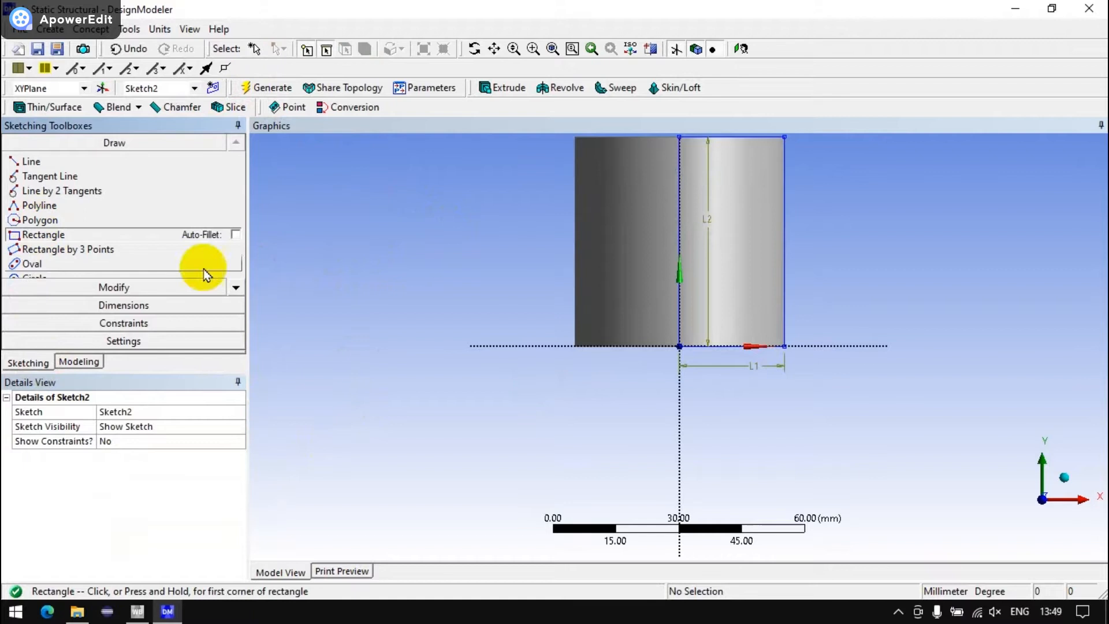
scroll(681, 345, "down", 3)
left_click(680, 345)
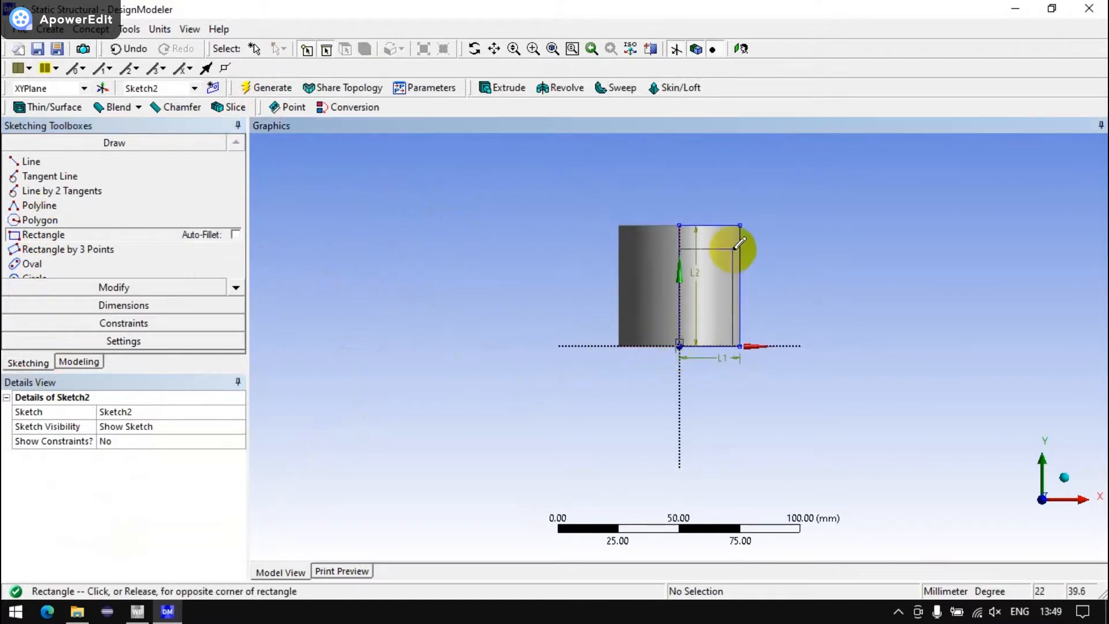
left_click(722, 247)
Step: Dimension the gaps between the inner rectangle and the cylinder profile at the upper edge and at the outer side
left_click(101, 305)
left_click(58, 241)
left_click(716, 226)
left_click(707, 248)
left_click(782, 260)
left_click(720, 292)
left_click(740, 324)
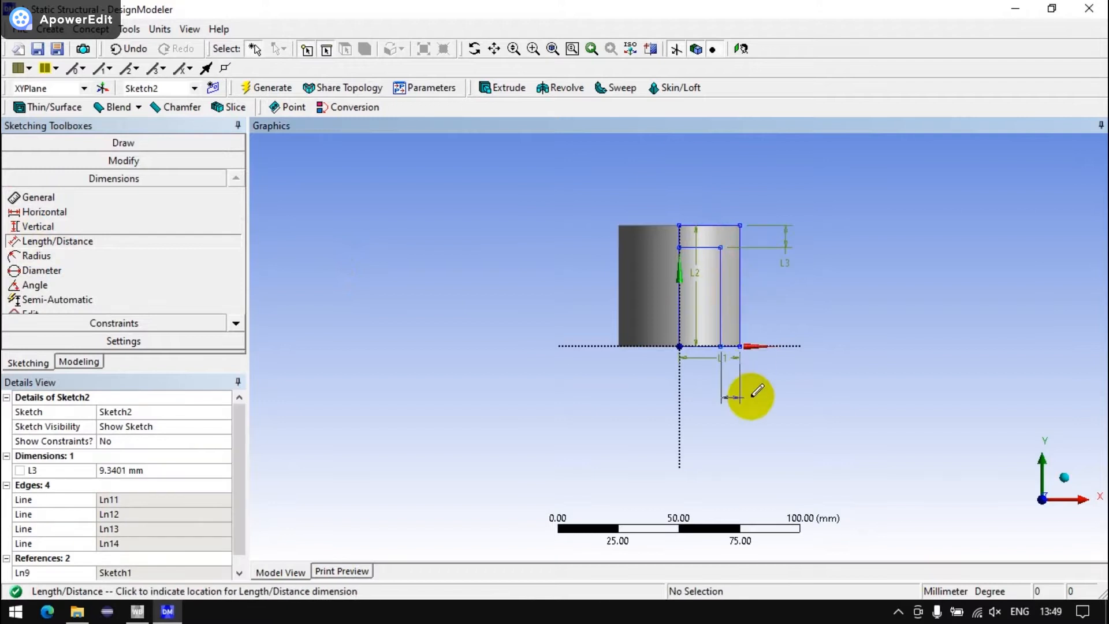
left_click(742, 398)
Step: Set the gap at the upper edge to 7 mm and the gap at the outer side to 5 mm
left_click(212, 471)
type("7")
left_click(217, 484)
type("5")
key("Return")
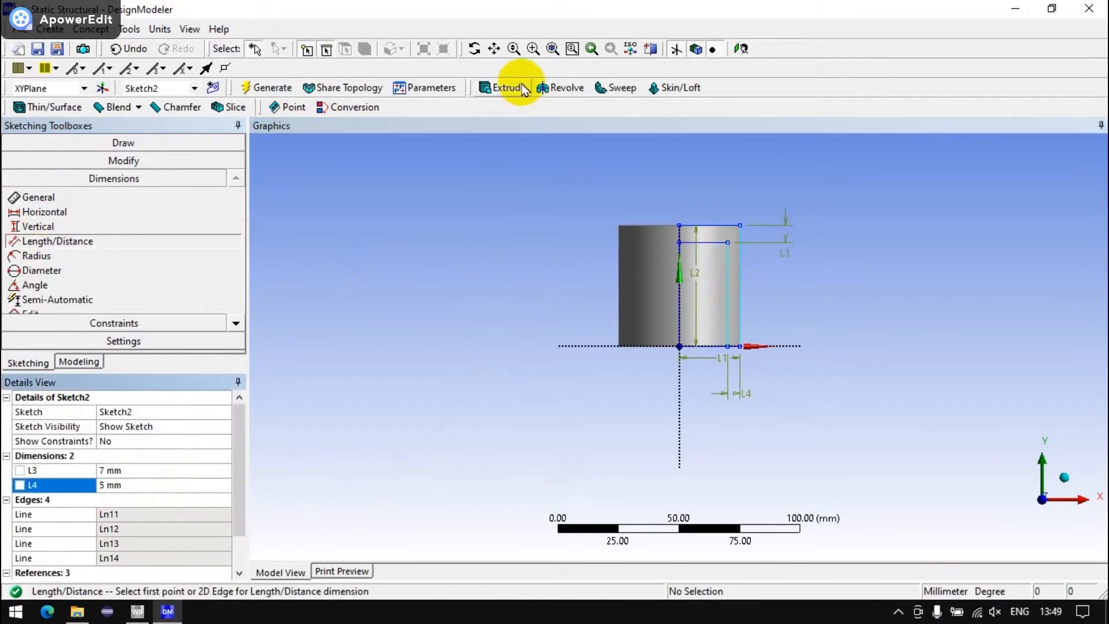
Step: Revolve Sketch2 by 360° about the Y axis as Cut Material to hollow out the cylinder, and generate it
left_click(560, 87)
left_click(134, 426)
left_click(116, 441)
left_click(680, 411)
left_click(134, 440)
left_click(210, 456)
left_click(237, 455)
left_click(134, 489)
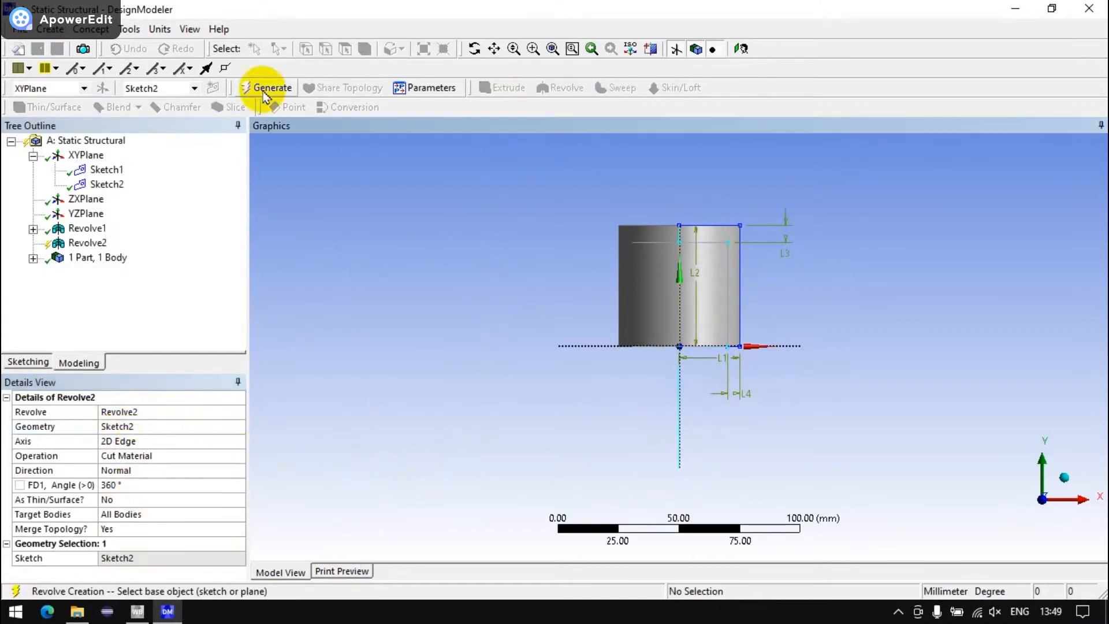
left_click(270, 87)
middle_click_drag(448, 285, 611, 223)
left_click(1025, 470)
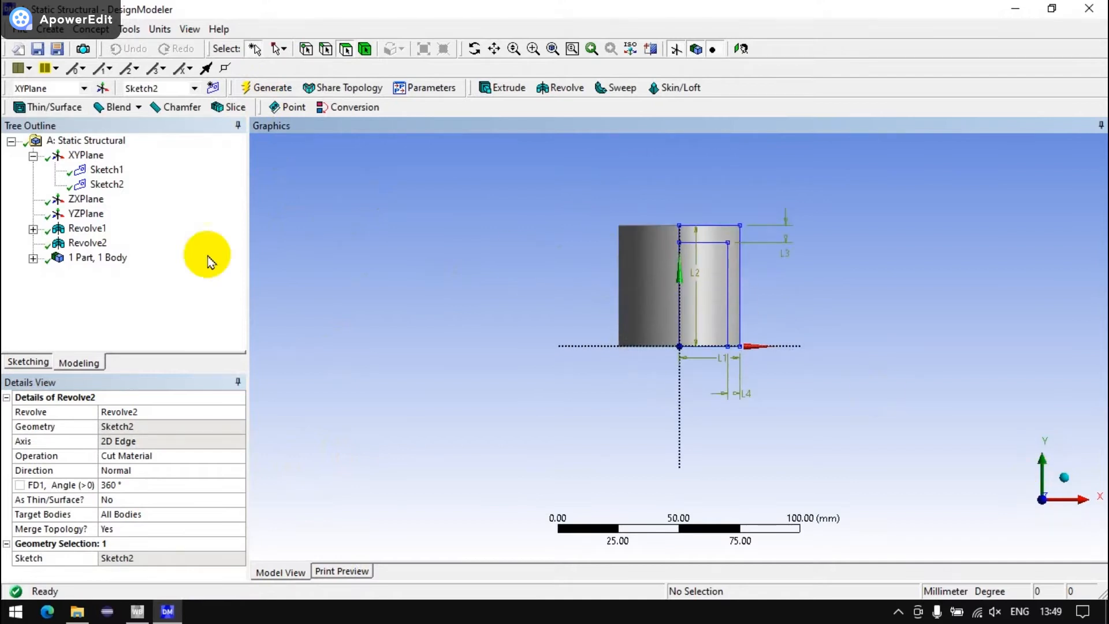
Step: Create a new sketch on XYPlane and draw a rectangle about 2.2 by 3.4 mm inside the outer edge, about 4.9 mm below the top
left_click(32, 362)
left_click(78, 365)
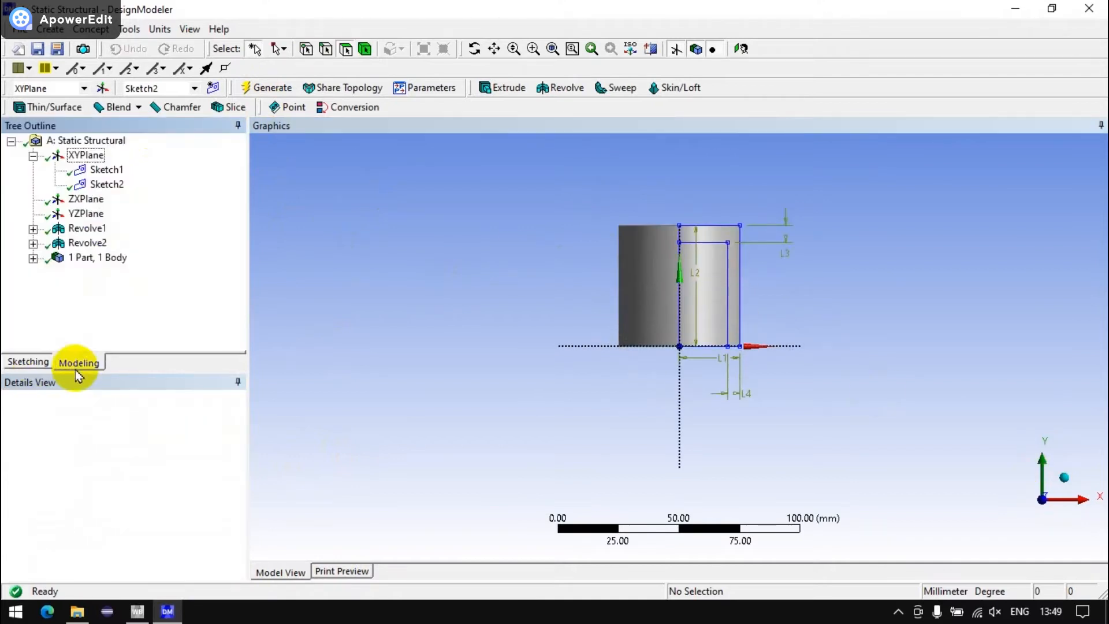
left_click(213, 87)
left_click(28, 361)
left_click(43, 234)
scroll(584, 366, "up", 3)
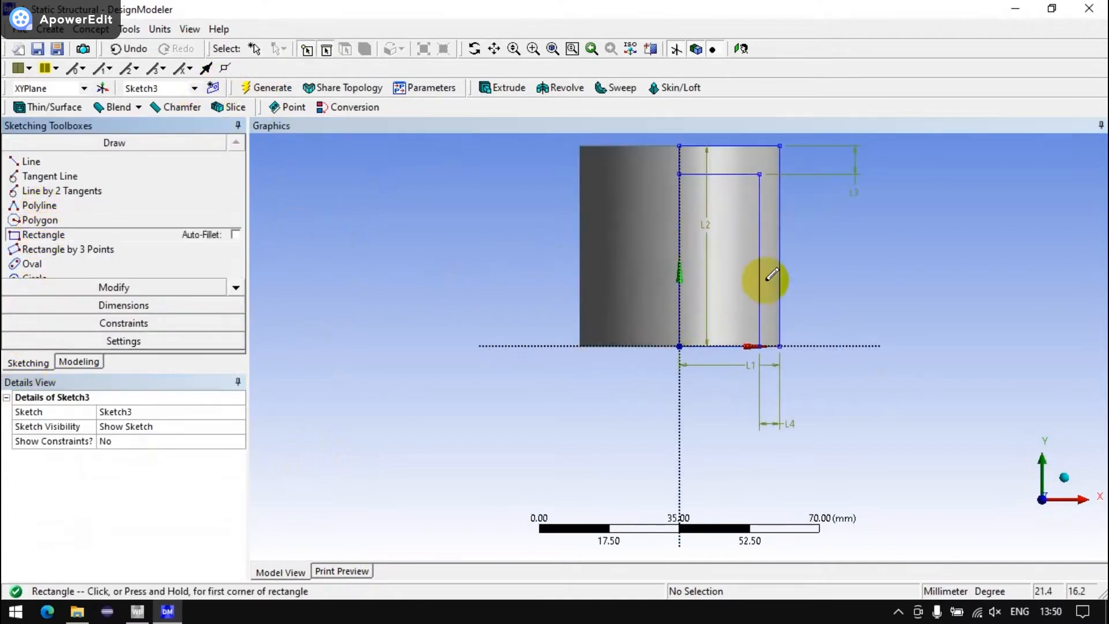
scroll(577, 433, "up", 5)
left_click(622, 279)
left_click(582, 341)
Step: Draw two more rectangles of the same width, each about 3 mm high, below the first along the cylinder's outer edge
left_click(621, 370)
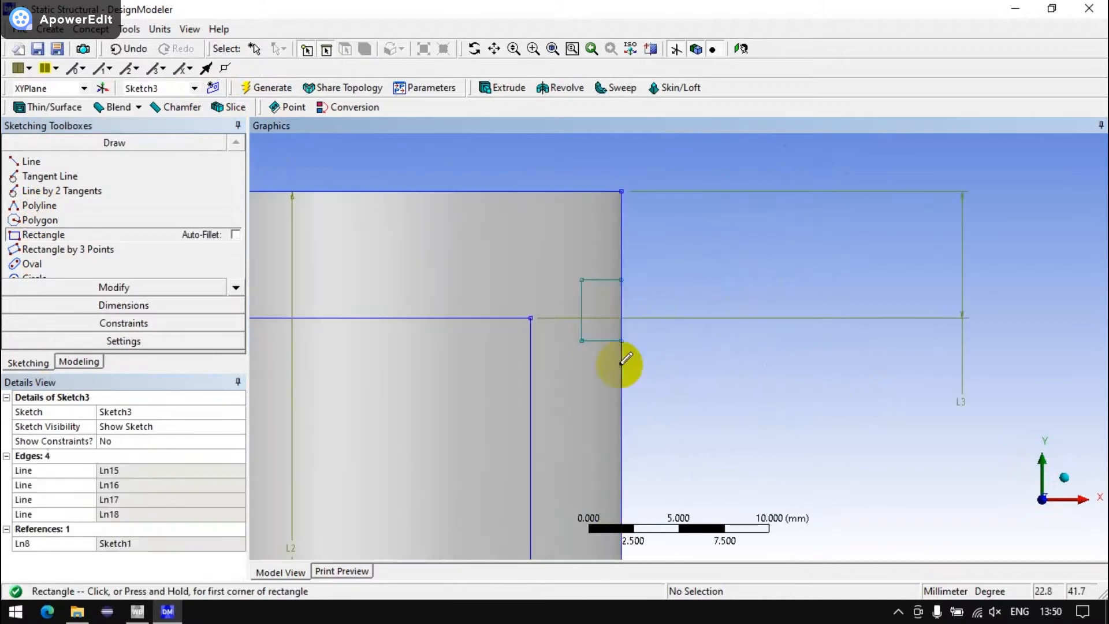
left_click(582, 425)
left_click(621, 449)
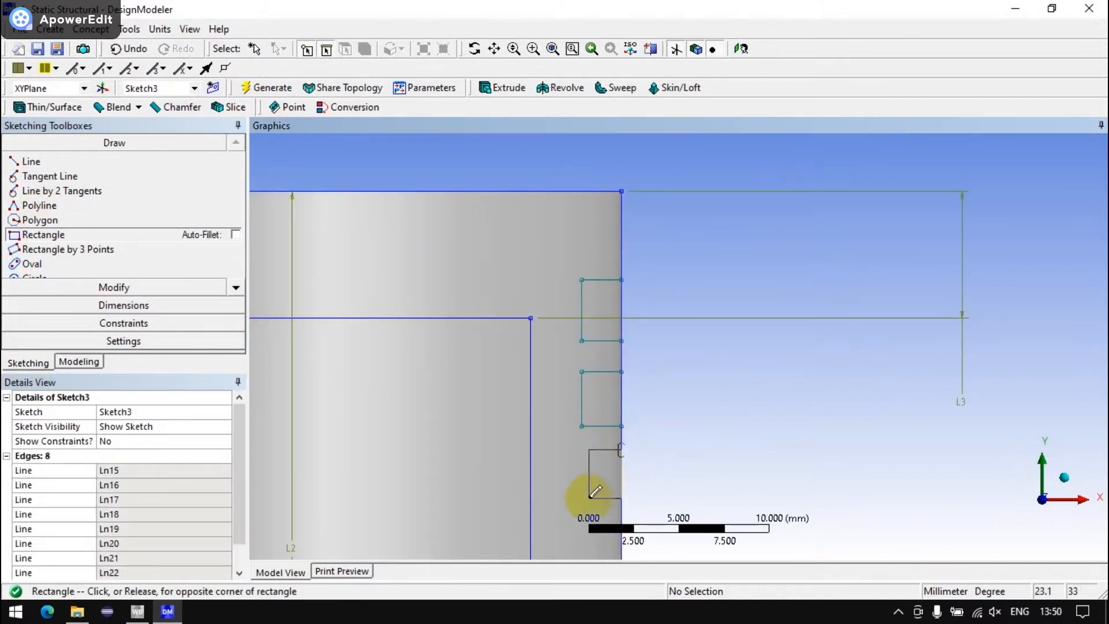
left_click(583, 502)
Step: Dimension the first groove rectangle's distance from the top edge, its height, and its gap to the second rectangle
left_click(119, 305)
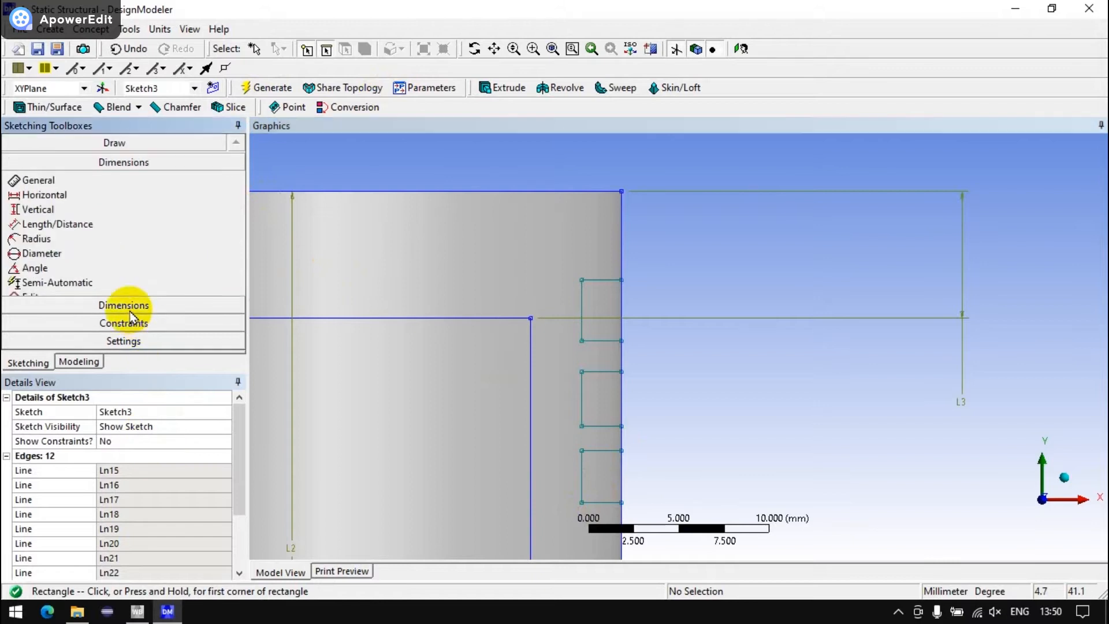
left_click(53, 249)
left_click(588, 192)
left_click(622, 279)
left_click(681, 247)
left_click(615, 280)
left_click(622, 340)
left_click(664, 320)
left_click(621, 340)
left_click(622, 371)
left_click(679, 376)
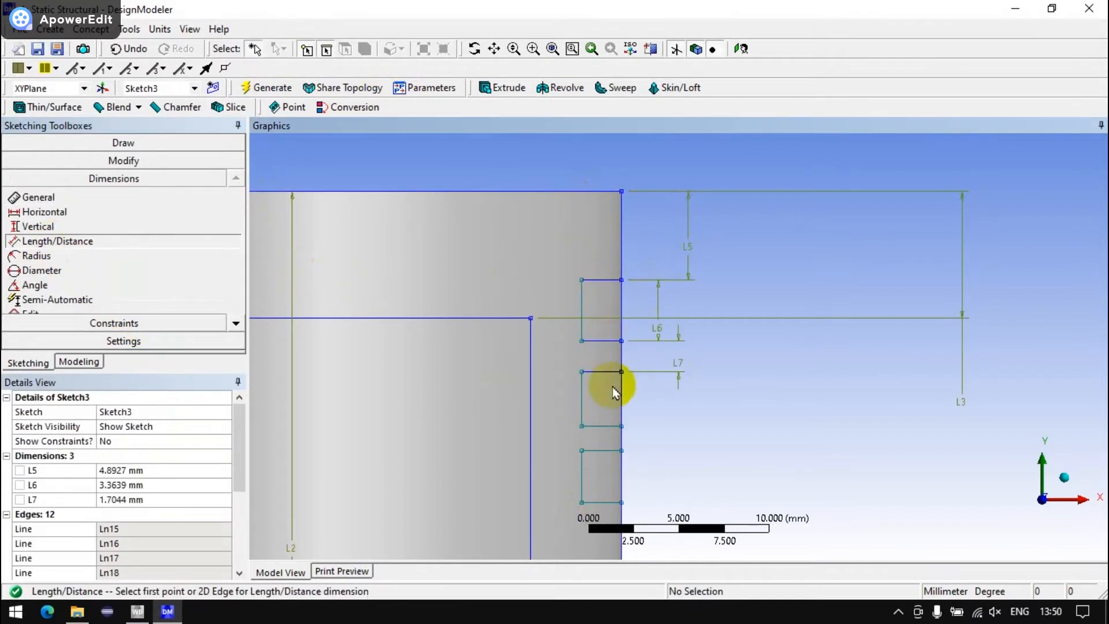
Step: Dimension the second rectangle's height, its gap to the third, and the third rectangle's height and width
left_click(608, 427)
left_click(675, 415)
left_click(615, 450)
left_click(616, 425)
left_click(706, 438)
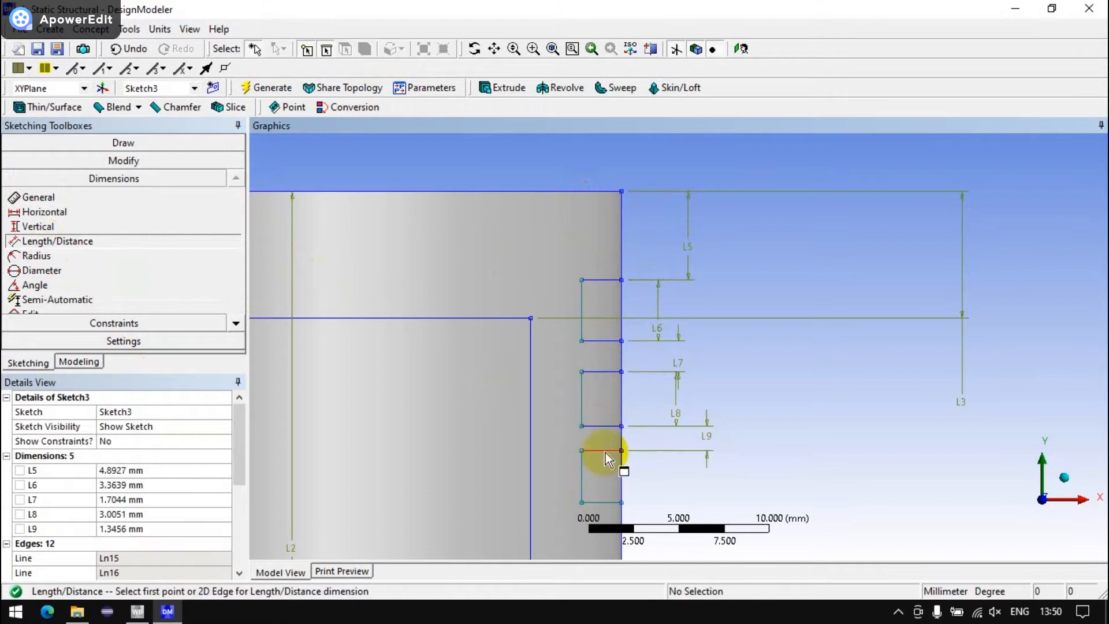
left_click(604, 502)
left_click(621, 478)
left_click(681, 475)
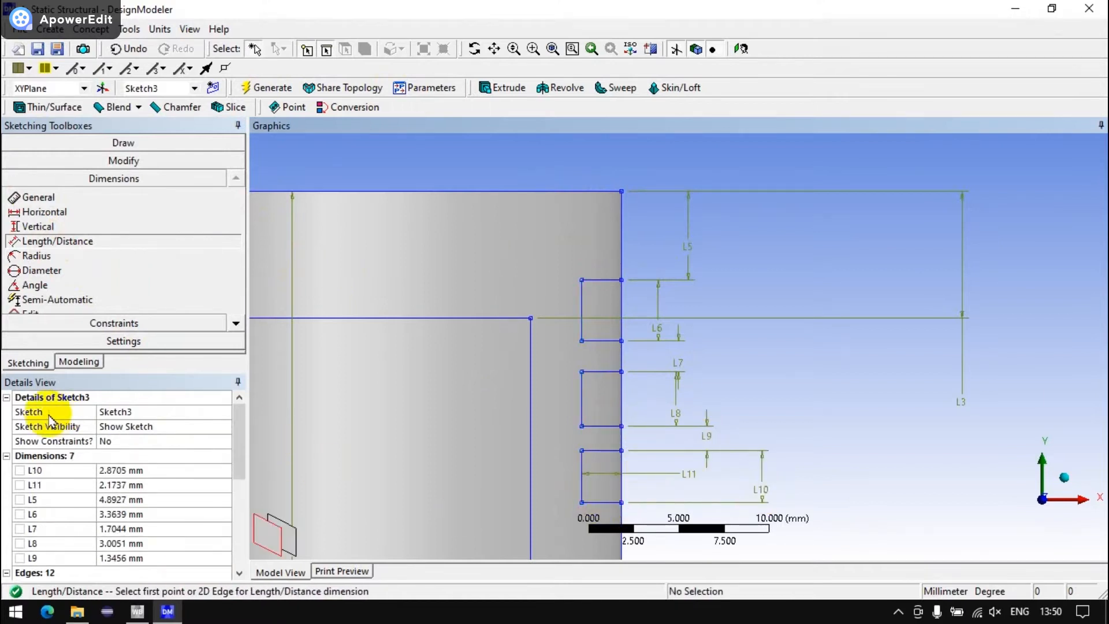
Step: Set all seven groove sketch dimensions, L5 through L11, to 2 mm
left_click(123, 469)
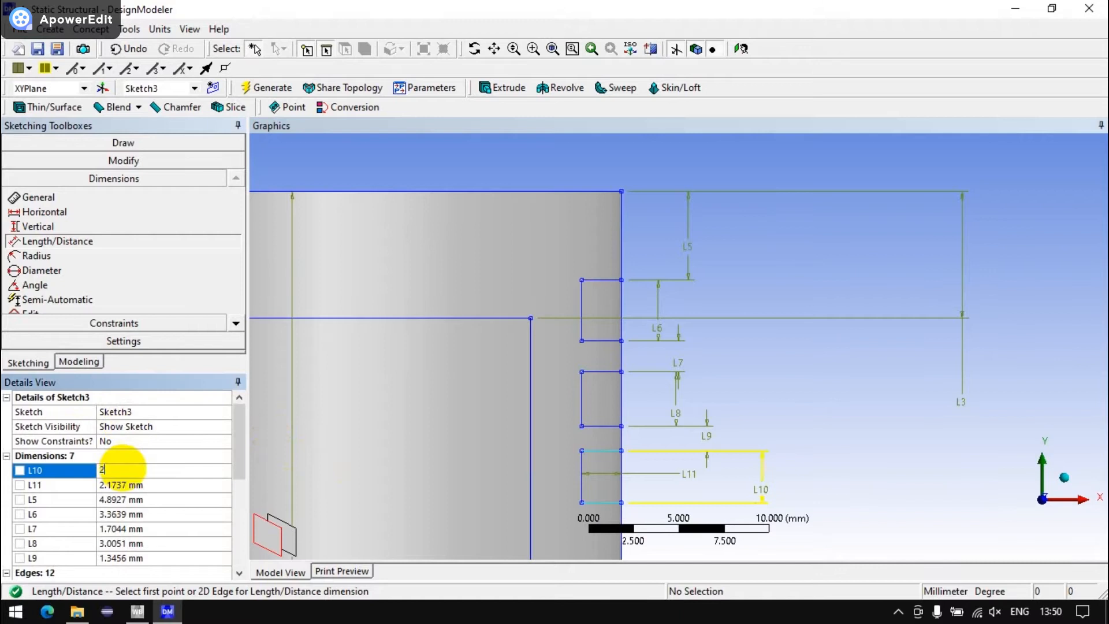
left_click(136, 484)
type("2")
left_click(135, 499)
type("2")
left_click(135, 513)
type("2")
left_click(134, 529)
type("2")
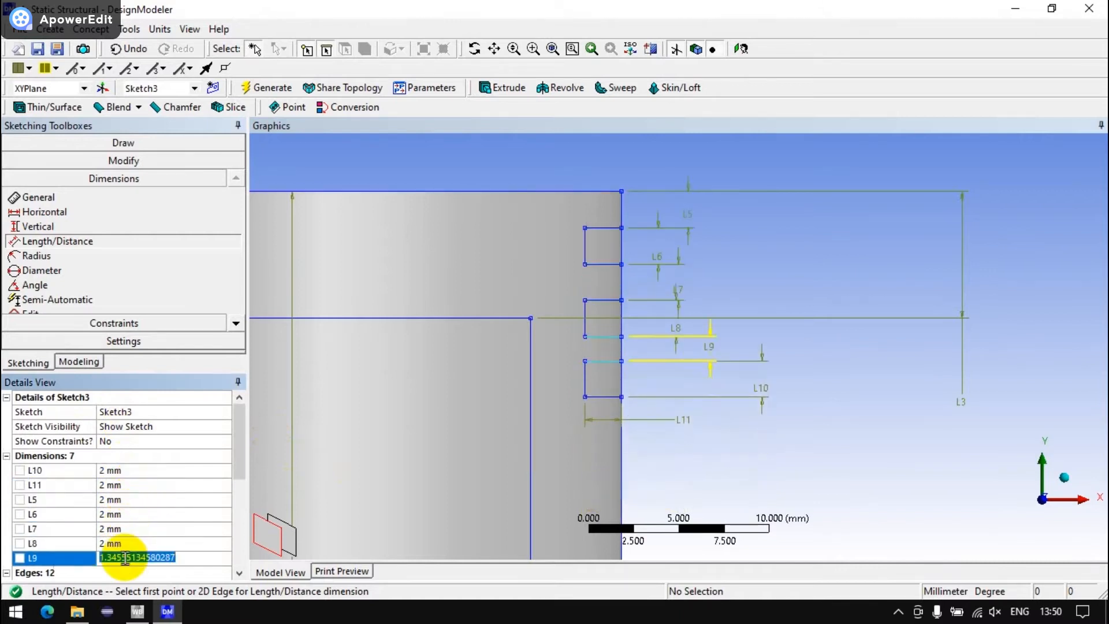
left_click(136, 470)
left_click(132, 485)
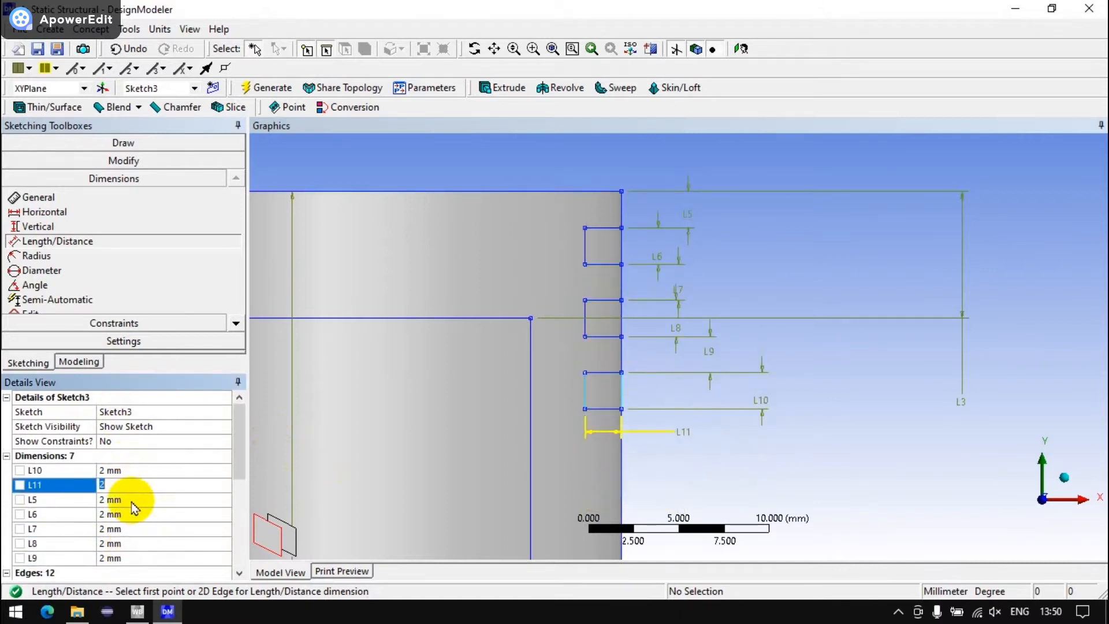
Step: Set the distance from the cylinder's top edge to the first groove rectangle to 4 mm
left_click(128, 499)
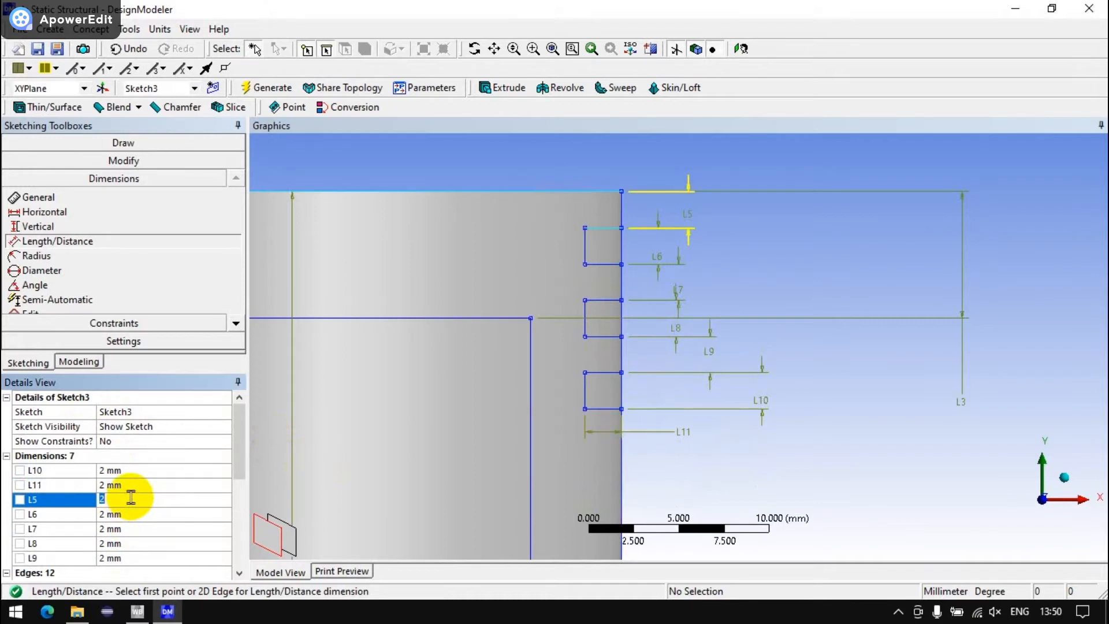
type("4")
left_click(135, 513)
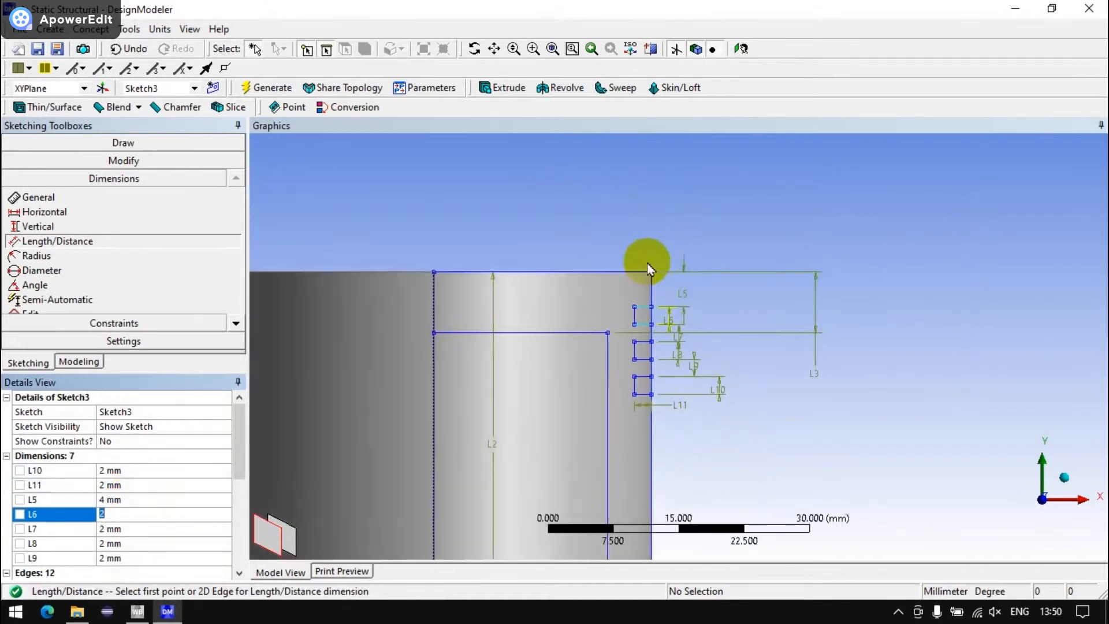
Step: Revolve Sketch3 by 360° about the Y axis as Cut Material to form the three ring grooves, and generate it
left_click(553, 90)
left_click(136, 425)
left_click(651, 369)
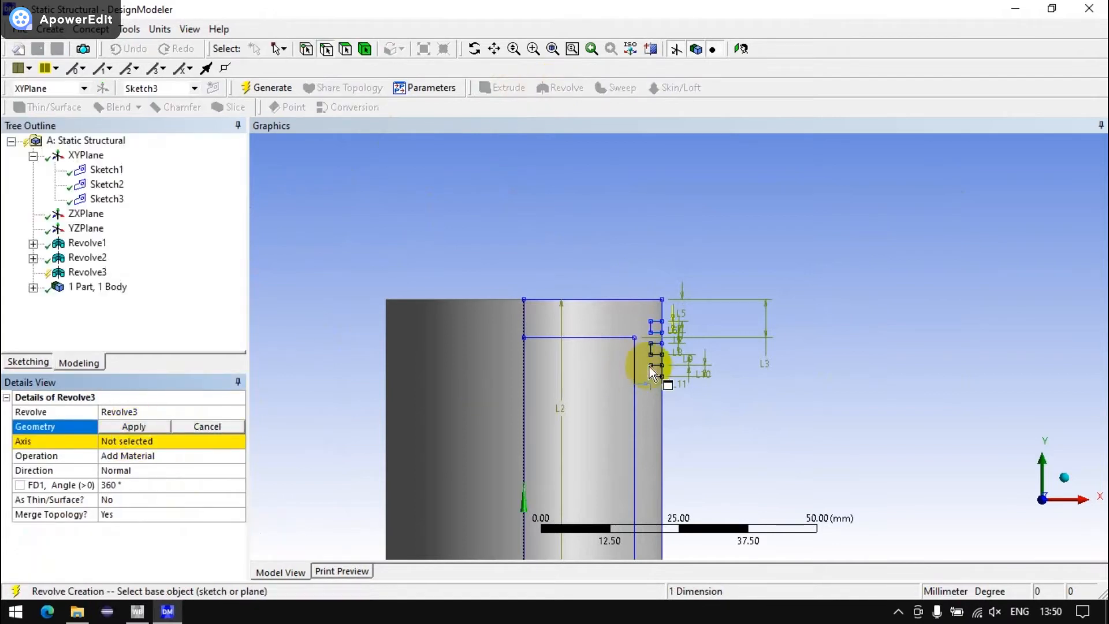
left_click(107, 198)
left_click(134, 425)
left_click(127, 441)
scroll(502, 519, "down", 2)
left_click(590, 520)
left_click(134, 441)
double_click(127, 456)
left_click(254, 88)
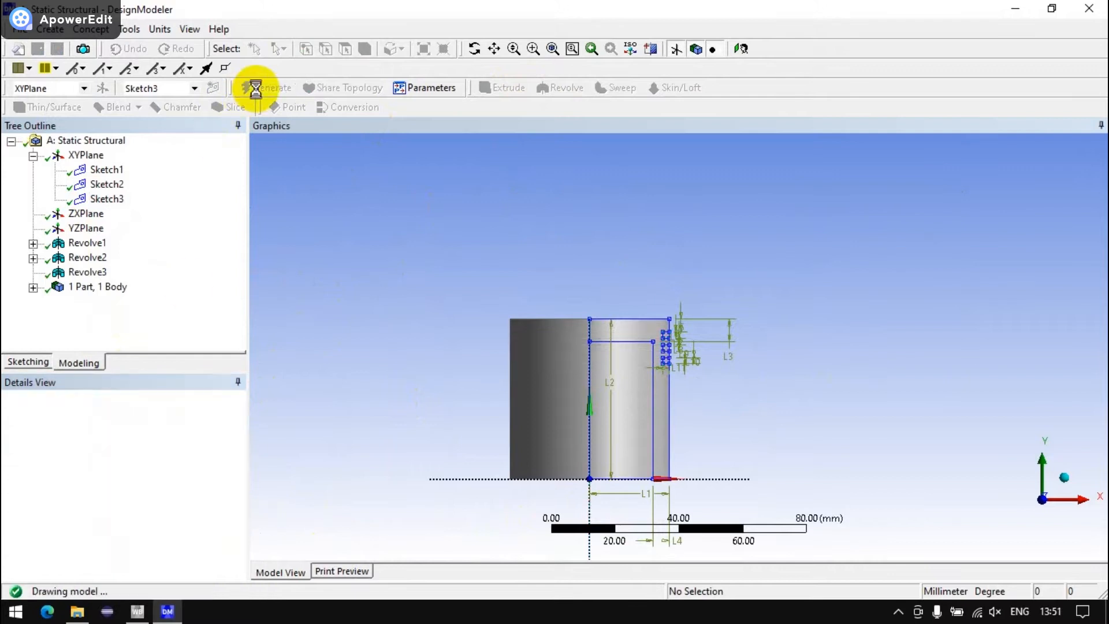
scroll(572, 327, "up", 2)
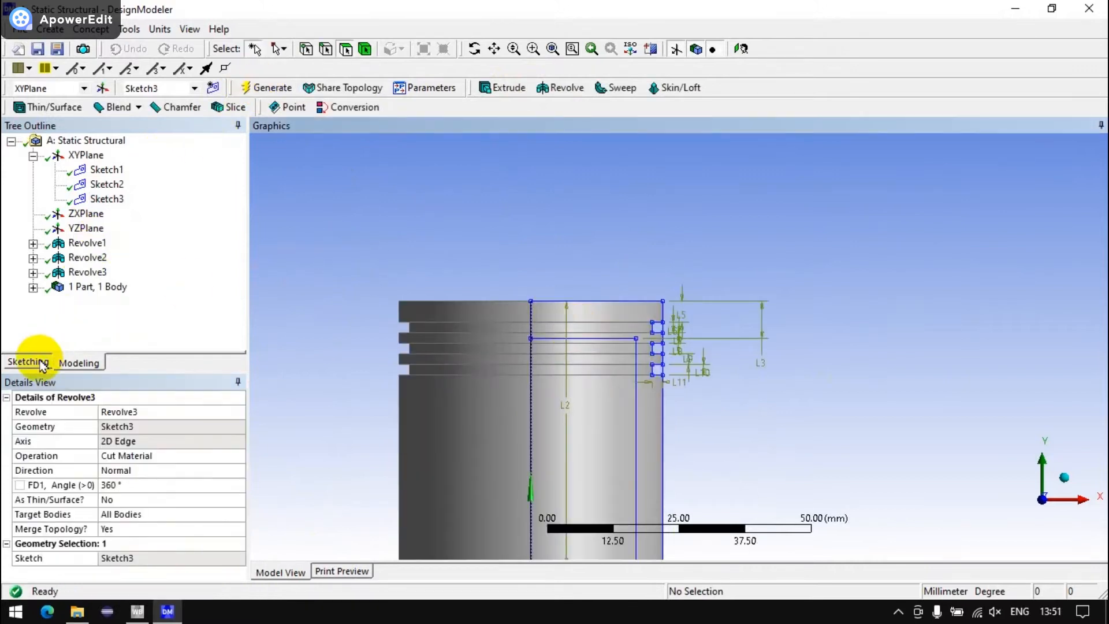
Step: Create a new sketch on XYPlane and draw a circle about 17 mm in diameter on the Y axis, centred about 15 mm above the origin
left_click(94, 157)
left_click(213, 88)
scroll(434, 315, "down", 2)
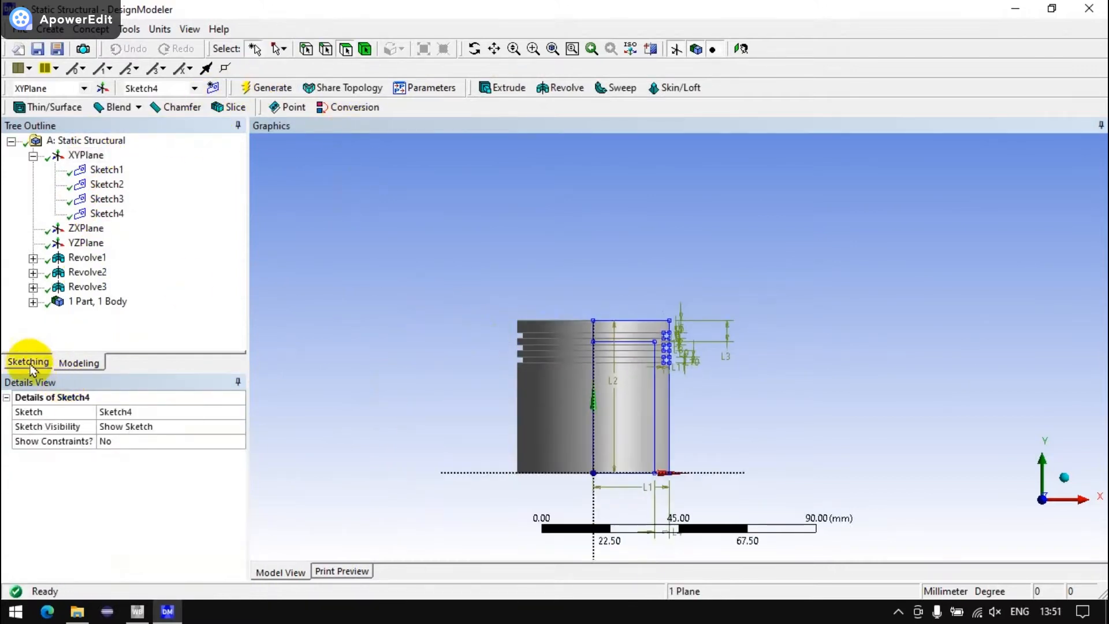
left_click(27, 362)
scroll(123, 268, "down", 1)
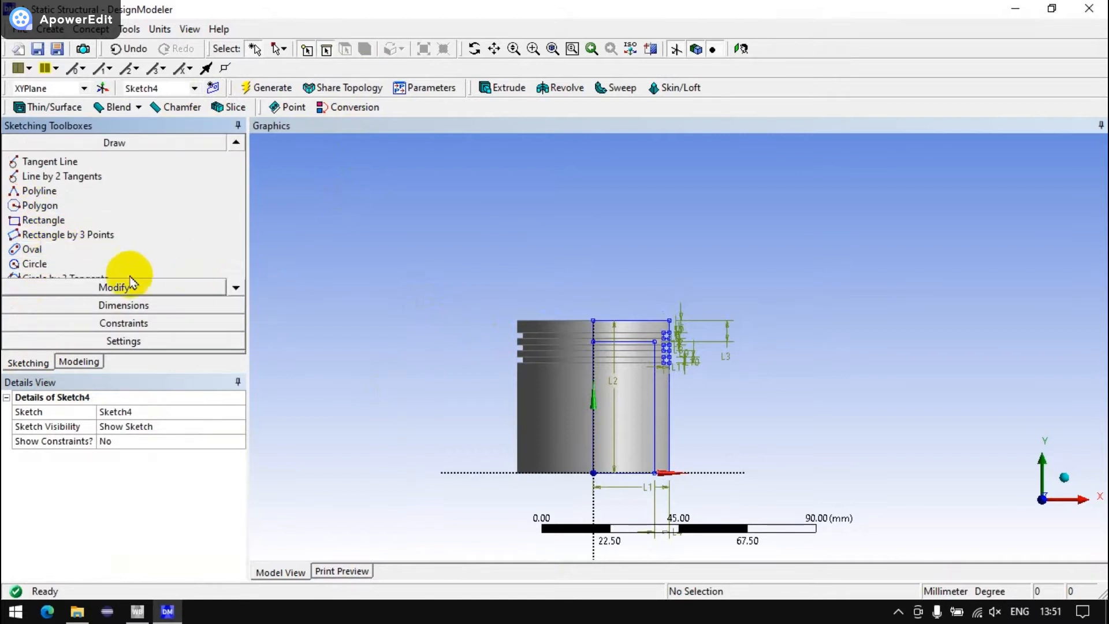
left_click(34, 264)
left_click(594, 427)
left_click(619, 434)
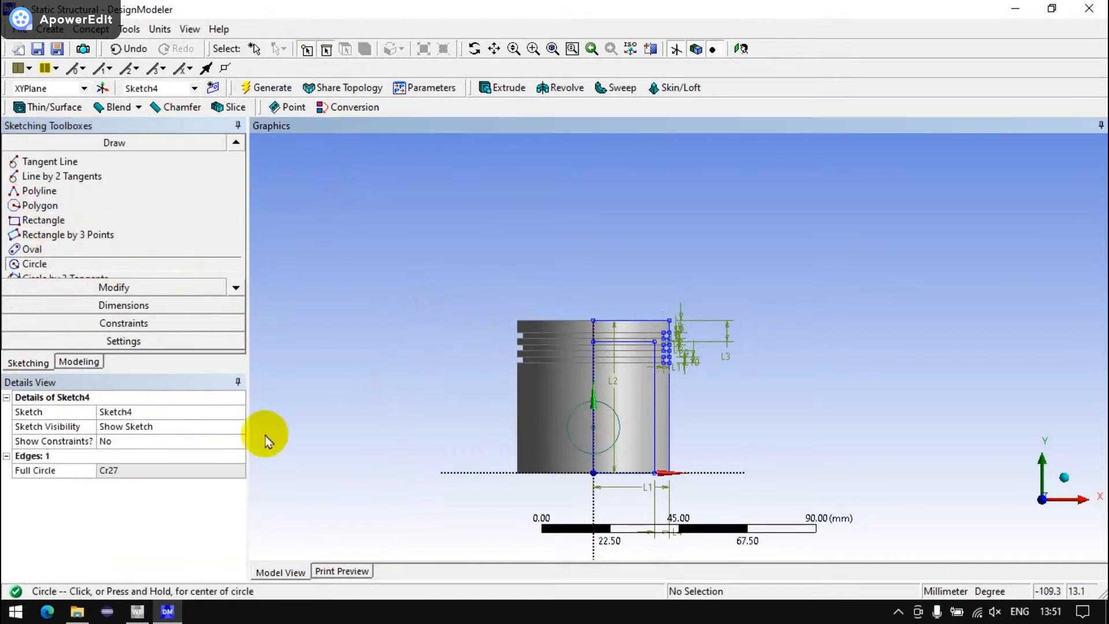
Step: Dimension the circle's diameter and the distance of its centre from the horizontal axis
left_click(115, 305)
left_click(594, 426)
left_click(483, 391)
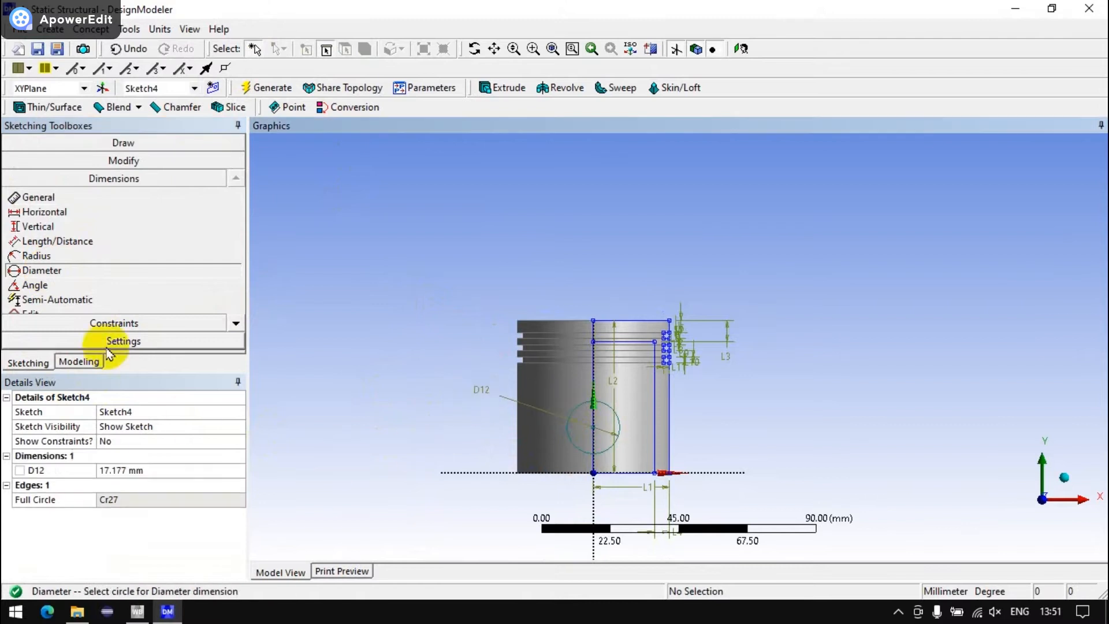
left_click(57, 241)
left_click(597, 436)
left_click(574, 474)
left_click(478, 451)
Step: Set the circle's diameter to 20 mm and its centre's distance from the horizontal axis to 20 mm
left_click(134, 470)
type("20")
key("Return")
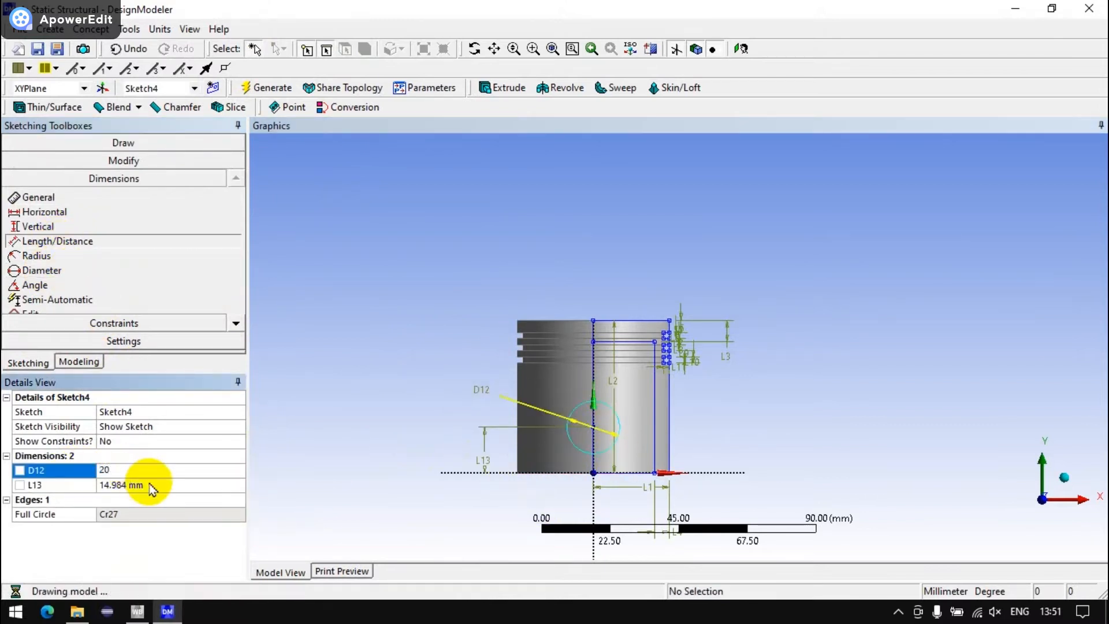
left_click(149, 484)
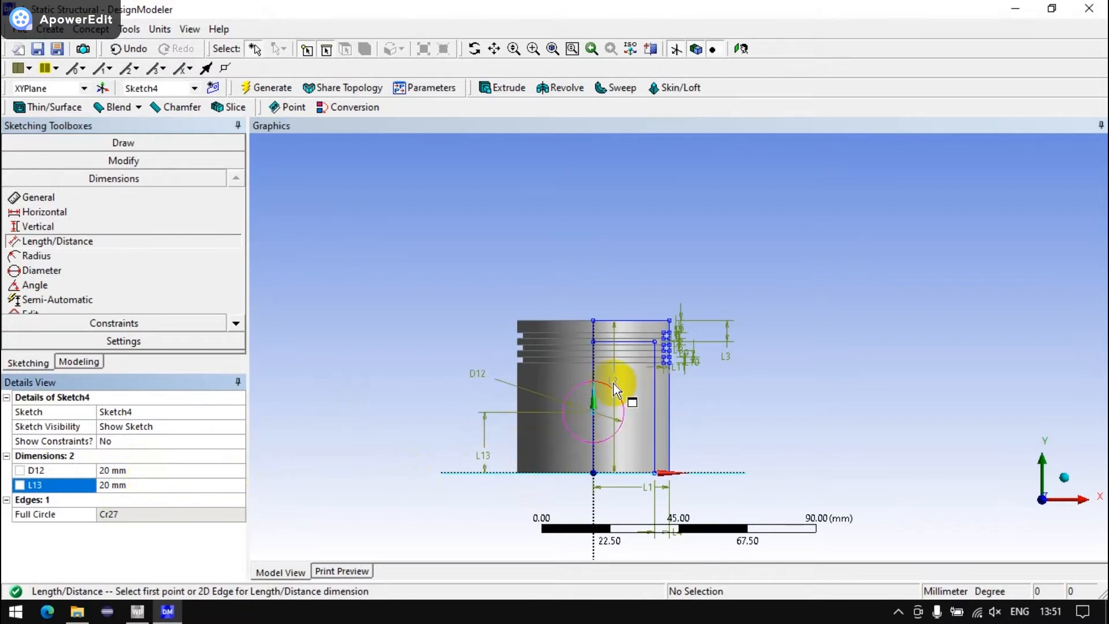
Step: Set the circle centre's distance from the horizontal axis to 15 mm and extrude Sketch4 by 30 mm, Both - Symmetric, as Cut Material
left_click(153, 485)
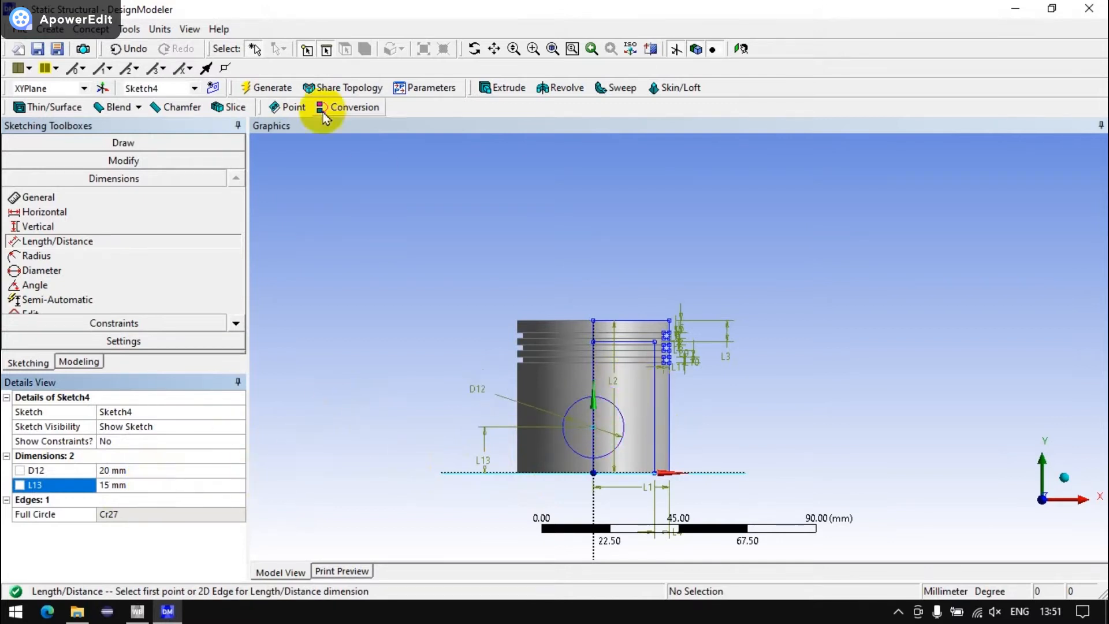
left_click(485, 87)
middle_click_drag(583, 359, 572, 421)
left_click(135, 426)
left_click(136, 441)
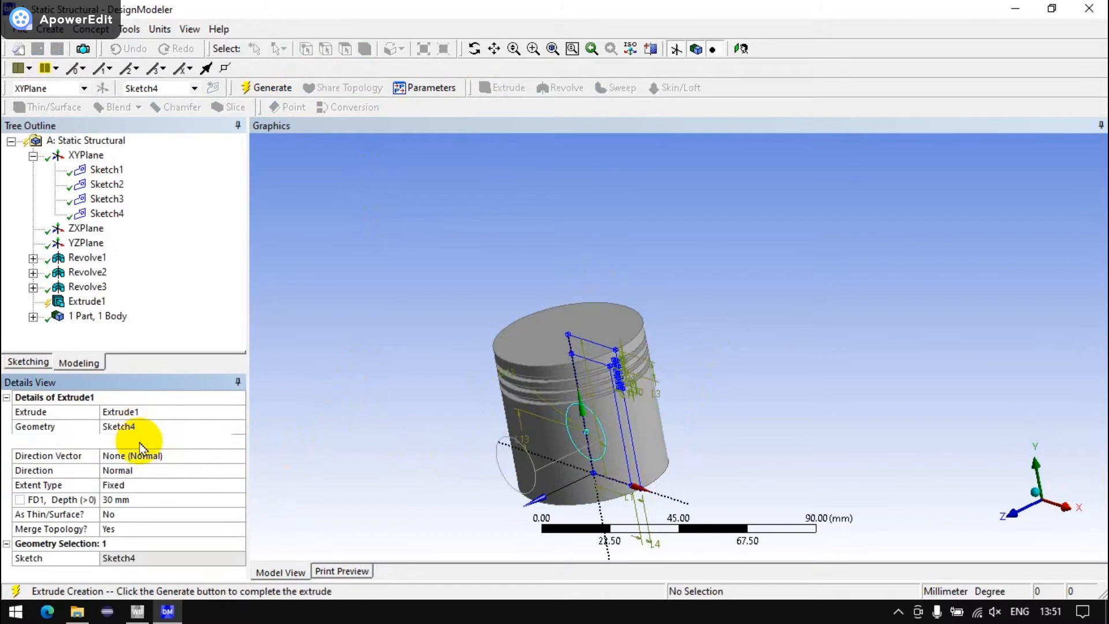
left_click(136, 464)
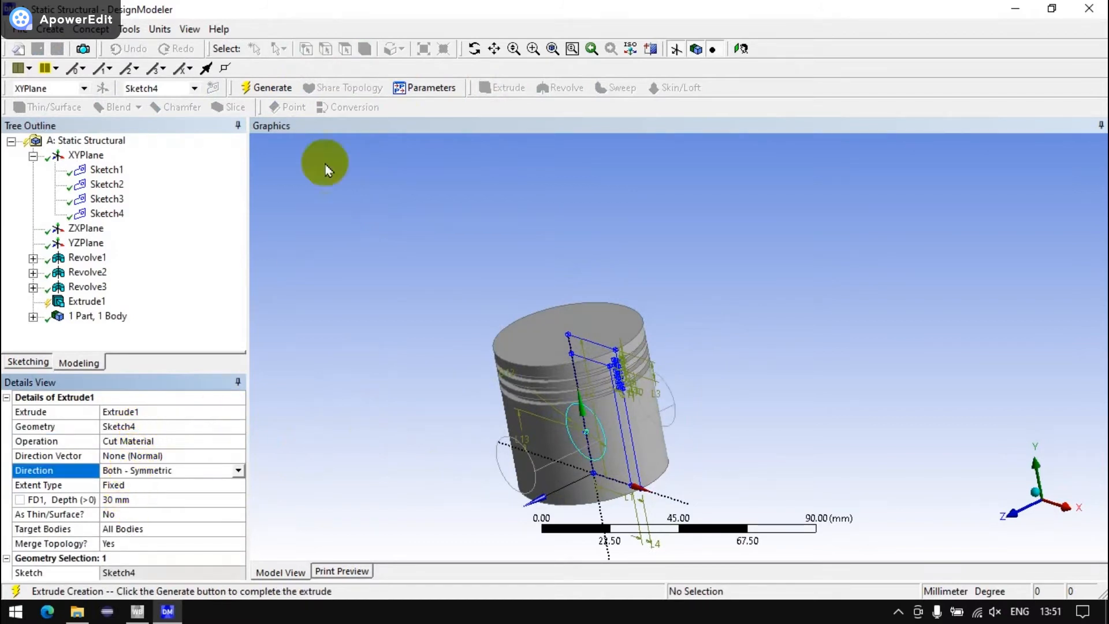
left_click(272, 87)
middle_click_drag(473, 330, 907, 482)
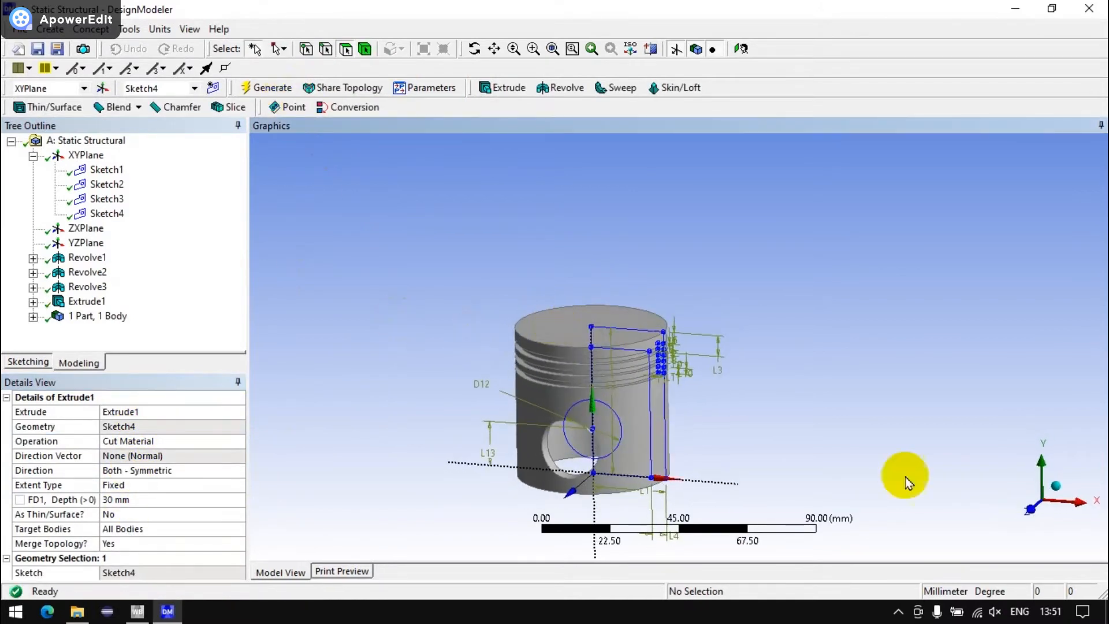
Step: Create a new sketch on XYPlane and draw two circles about 12 mm and 16 mm in diameter, concentric with the pin hole
left_click(1029, 509)
left_click(213, 87)
left_click(28, 362)
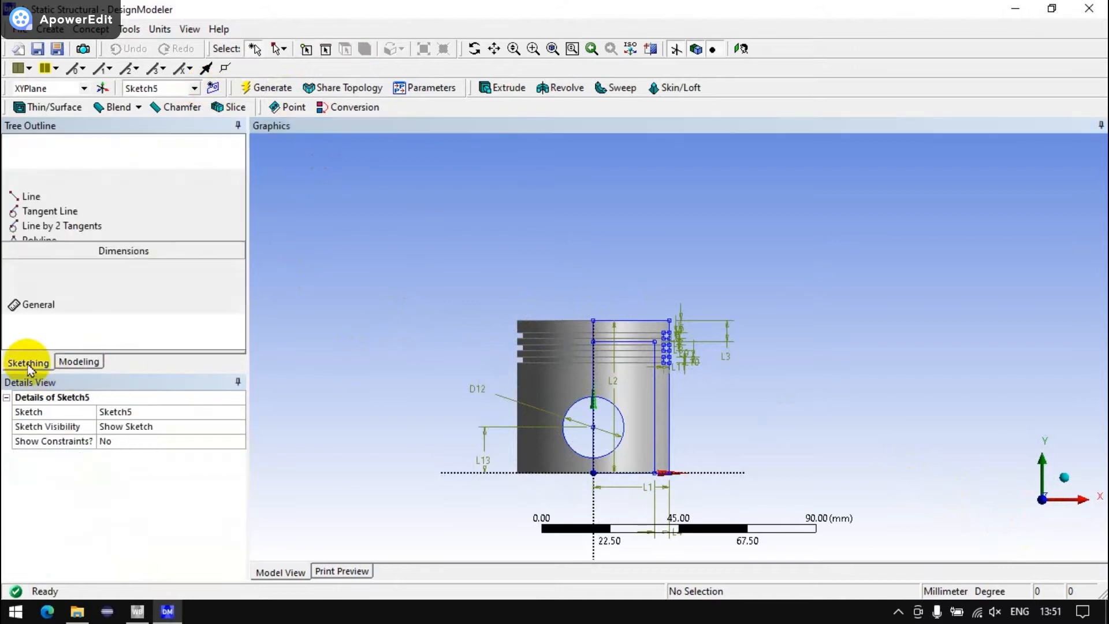
scroll(628, 427, "up", 2)
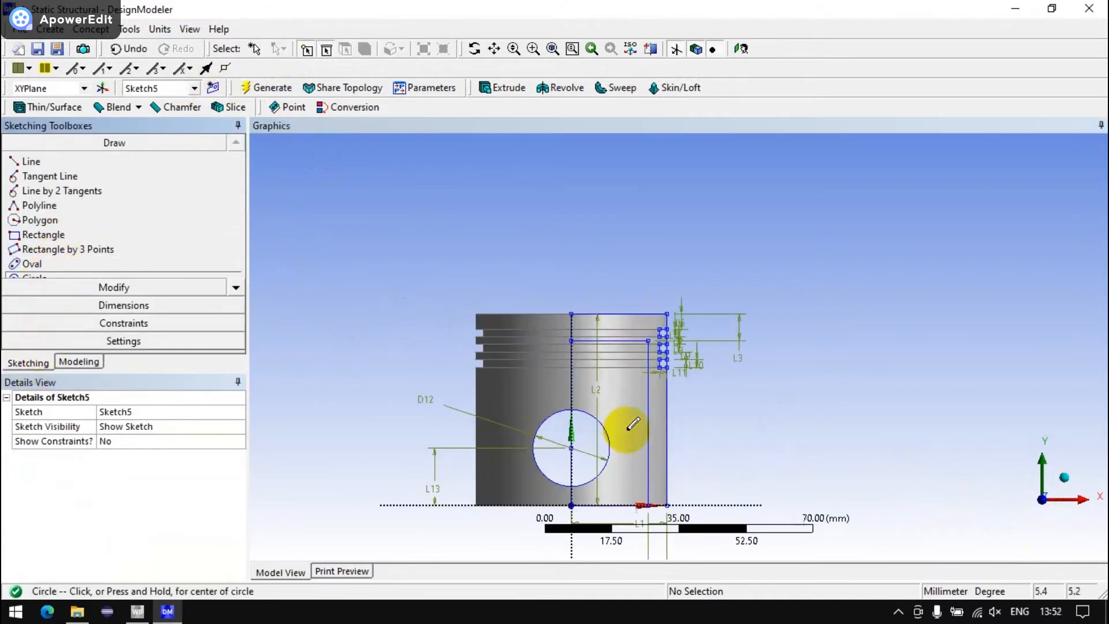
left_click(572, 447)
left_click(591, 437)
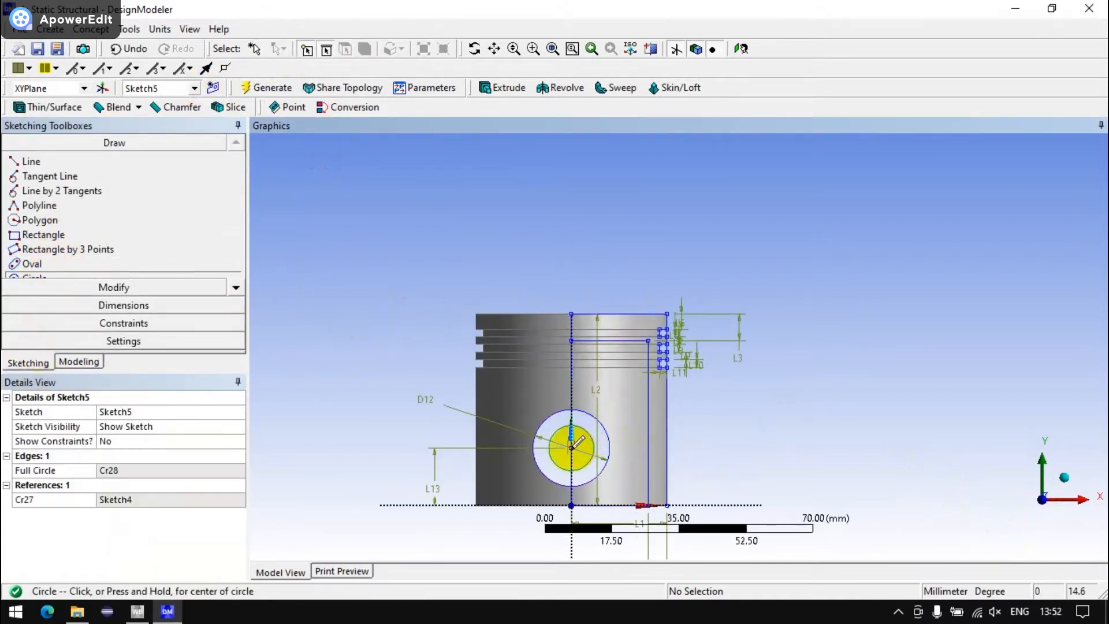
left_click(594, 425)
Step: Dimension the diameters of the two concentric circles
left_click(121, 306)
left_click(41, 269)
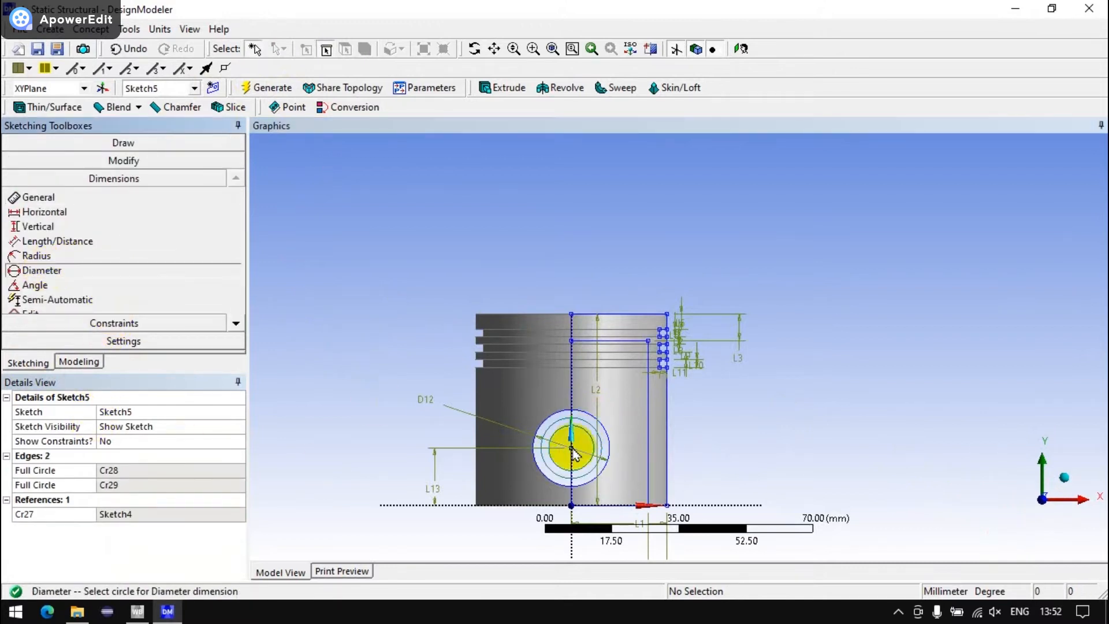
left_click(553, 428)
left_click(404, 381)
left_click(550, 426)
left_click(433, 358)
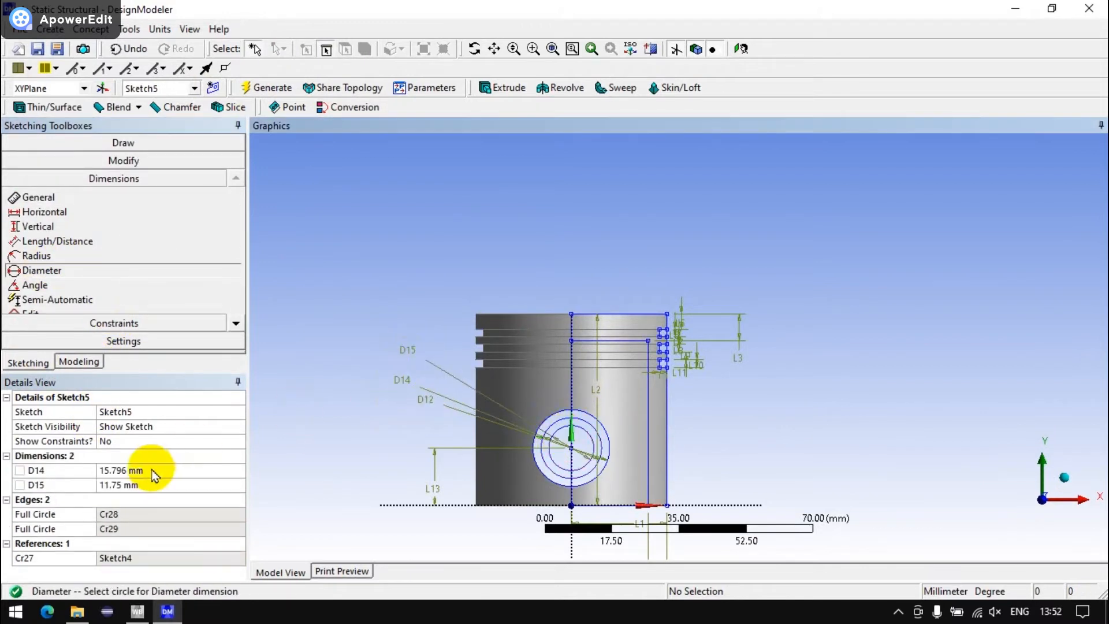
Step: Set the outer circle's diameter to 20 mm and the inner circle's diameter to 15 mm
left_click(154, 469)
type("20")
left_click(152, 484)
type("15")
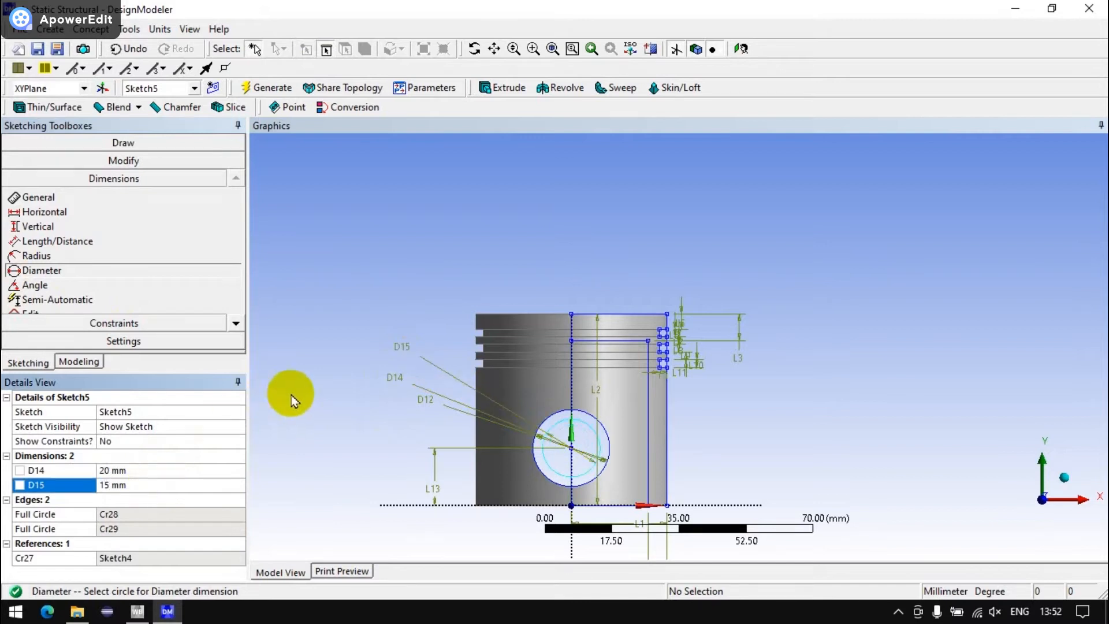
Step: Extrude Sketch5 by 22.5 mm as Add Material with direction Both - Symmetric, and generate it
left_click(506, 88)
middle_click_drag(519, 168, 479, 283)
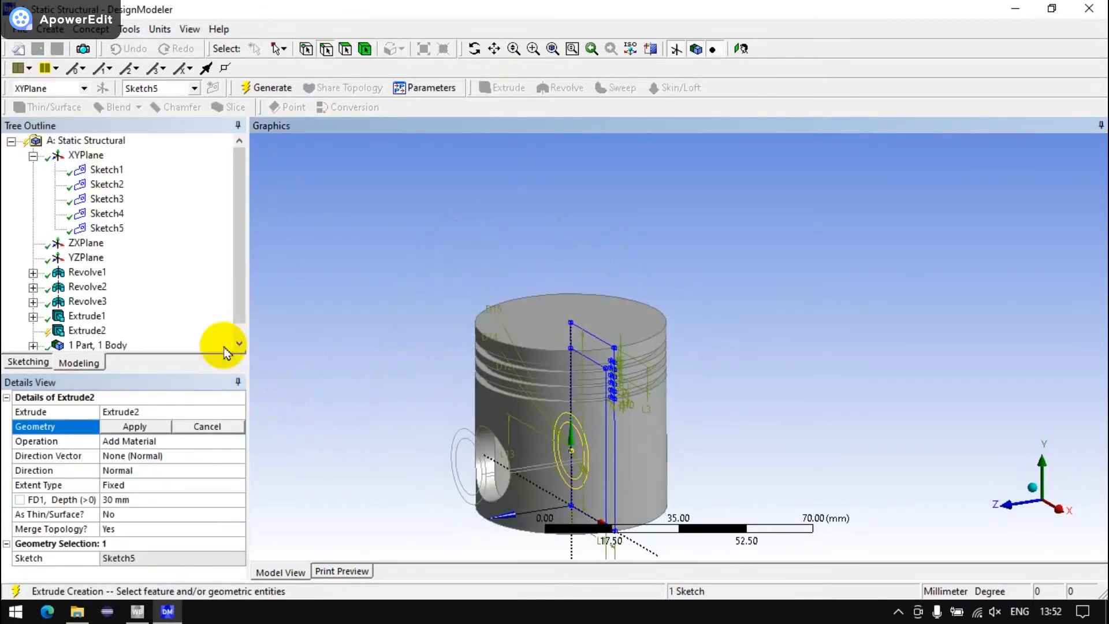
left_click(128, 498)
type("25")
key("Return")
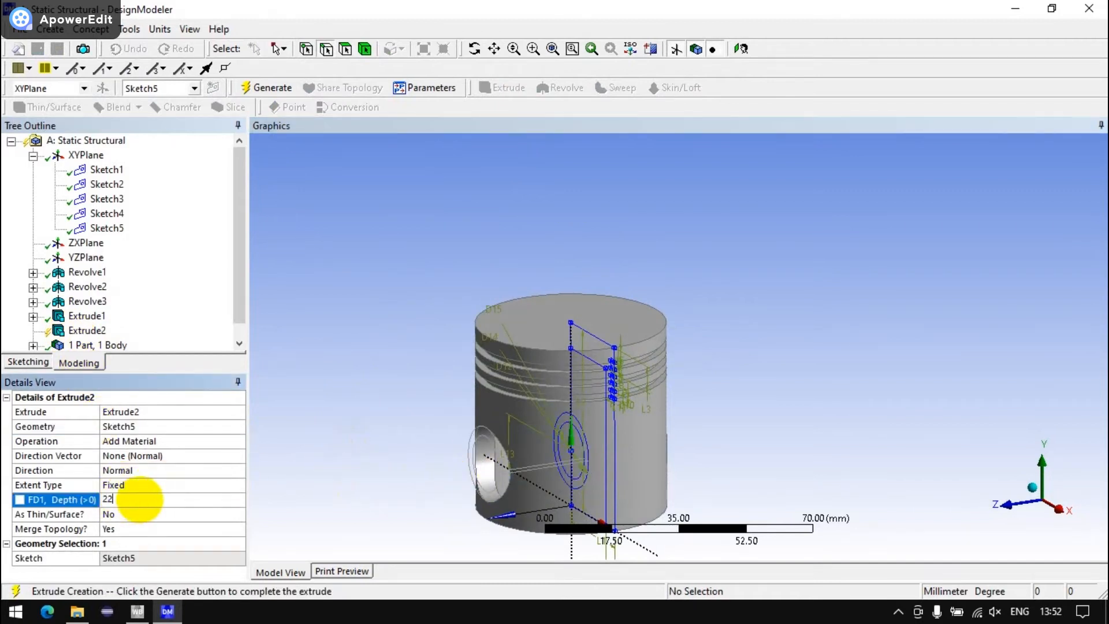
type("5")
key("Return")
middle_click_drag(444, 482, 390, 465)
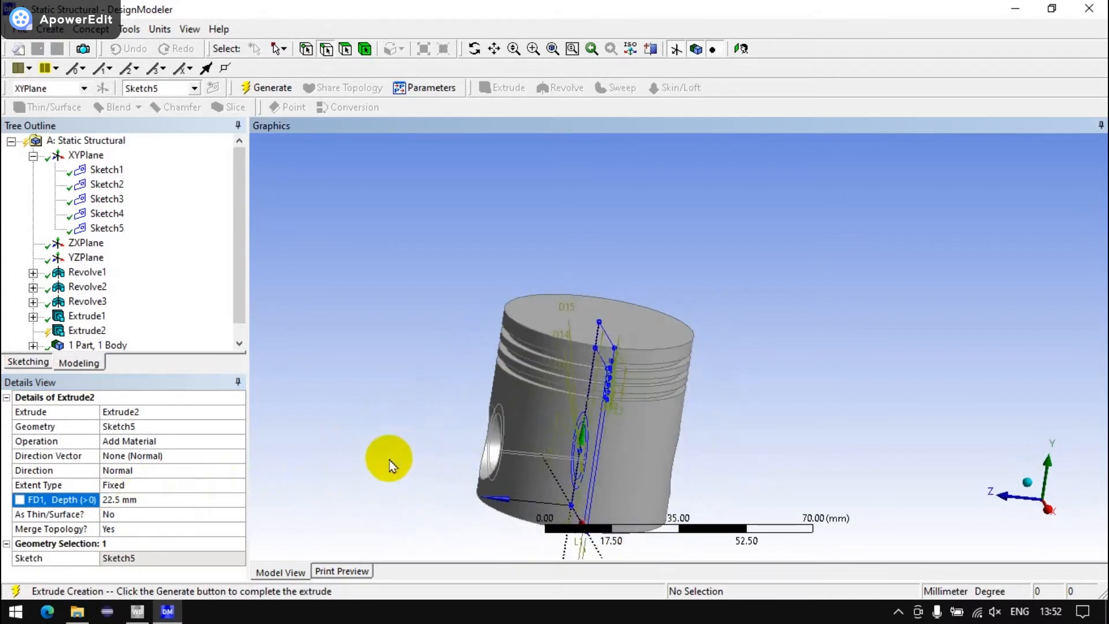
double_click(121, 470)
double_click(124, 470)
left_click(270, 87)
middle_click_drag(532, 375, 652, 369)
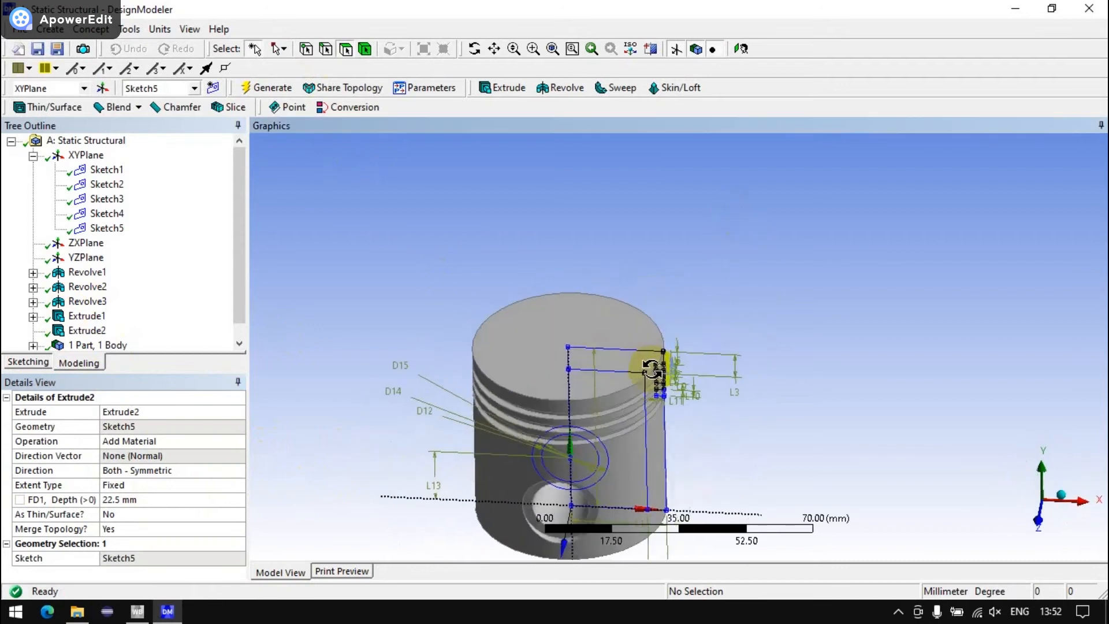
Step: Extrude Sketch5 again by 12.5 mm as Add Material with direction Both - Symmetric, and generate it
left_click(107, 228)
left_click(490, 87)
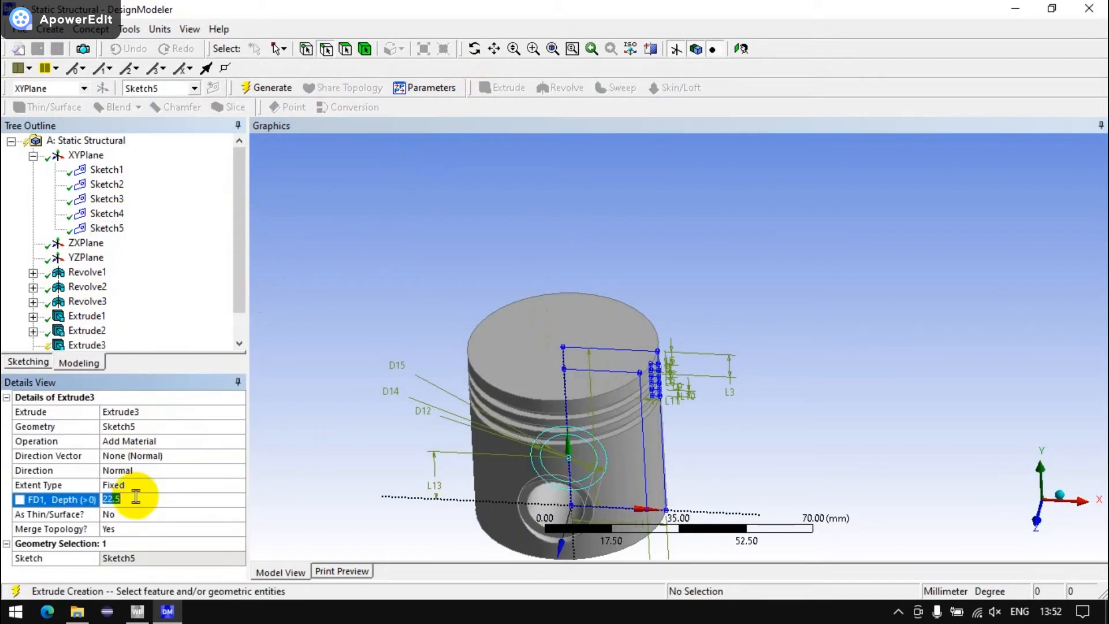
left_click(133, 456)
double_click(126, 470)
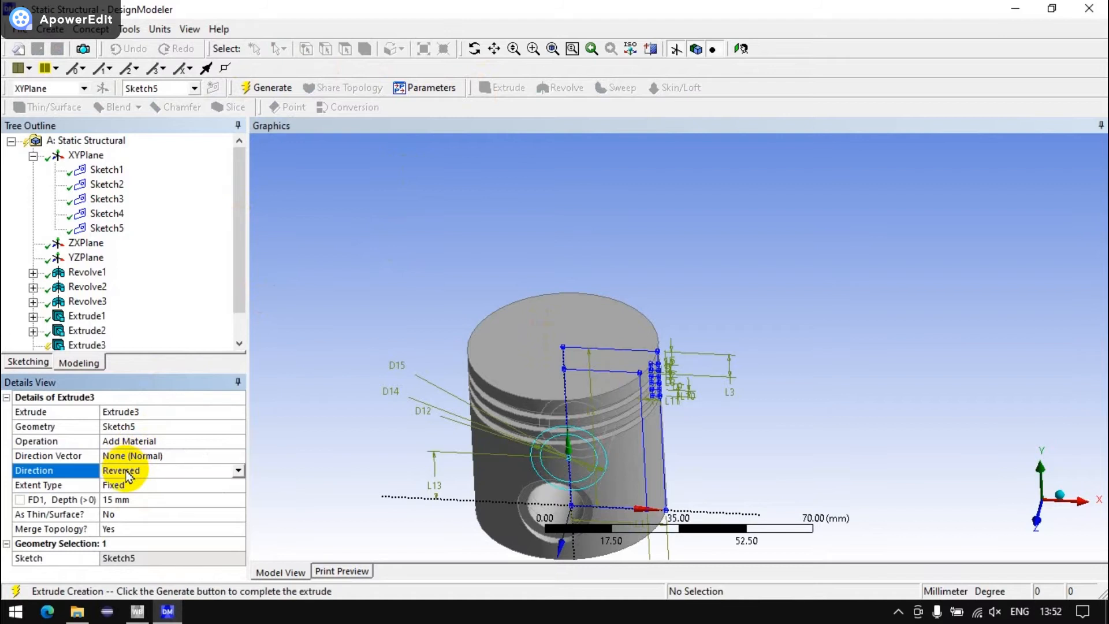
middle_click_drag(544, 439, 310, 403)
left_click(149, 501)
type("12.5")
key("Return")
left_click(267, 88)
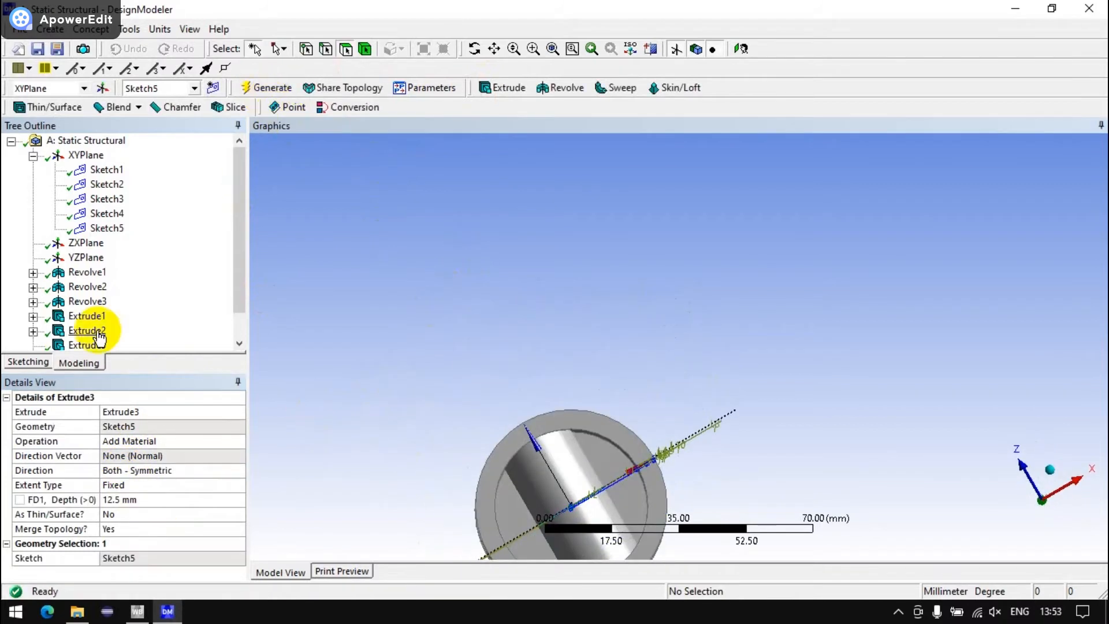
Step: Change the operation of the 12.5 mm extrusion to Cut Material and regenerate the model
double_click(125, 442)
left_click(267, 90)
middle_click_drag(453, 211, 488, 389)
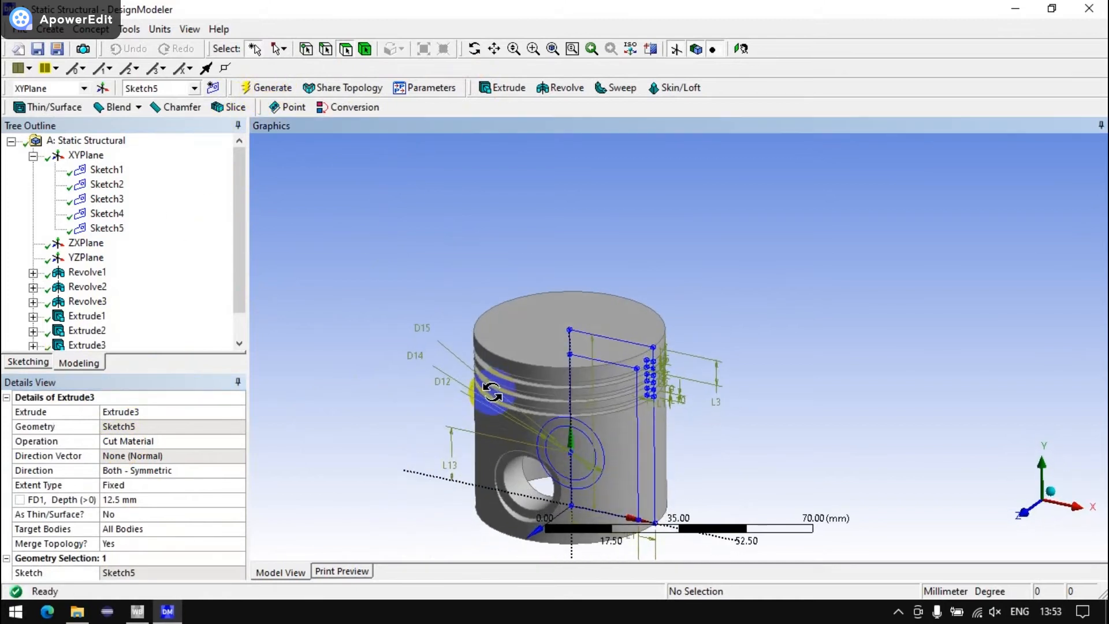
Step: Add a fixed-radius blend of 3 mm to three edges inside the hollow piston and generate it
left_click(634, 53)
scroll(634, 342, "up", 3)
middle_click_drag(659, 290, 850, 169)
left_click(118, 107)
left_click(118, 124)
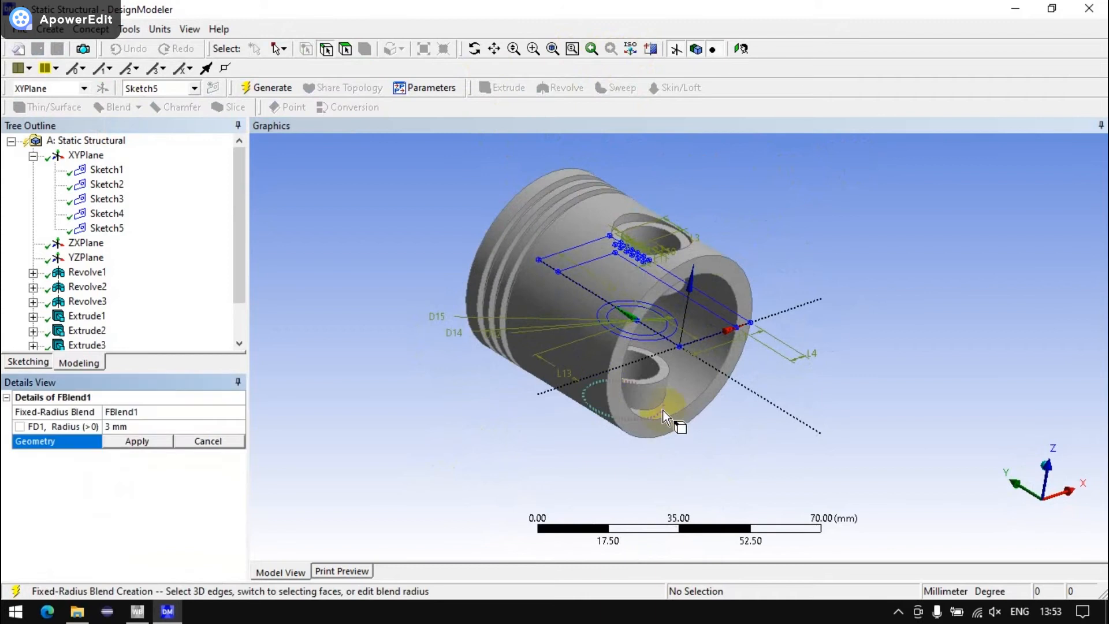
left_click(674, 417)
middle_click_drag(673, 414, 565, 210)
left_click(654, 282)
left_click(634, 329)
left_click(158, 443)
left_click(252, 101)
middle_click_drag(396, 244, 462, 428)
scroll(636, 403, "down", 2)
middle_click_drag(636, 404, 462, 411)
scroll(597, 409, "up", 3)
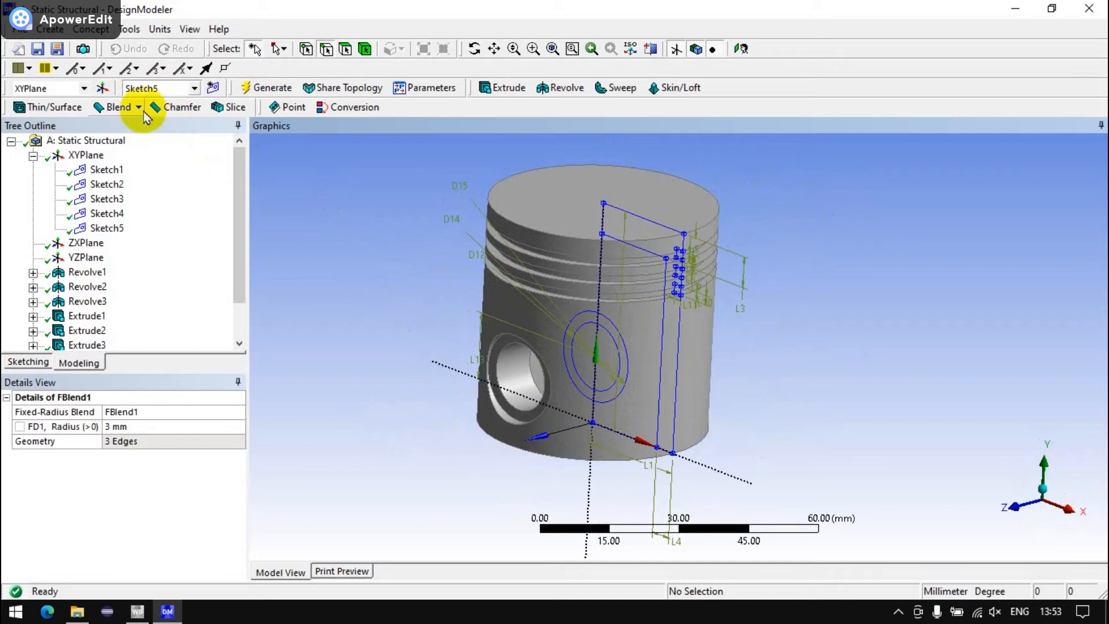
Step: Add a fixed-radius blend of 2 mm to the outer edge of the piston's crown and generate it
left_click(120, 111)
left_click(129, 120)
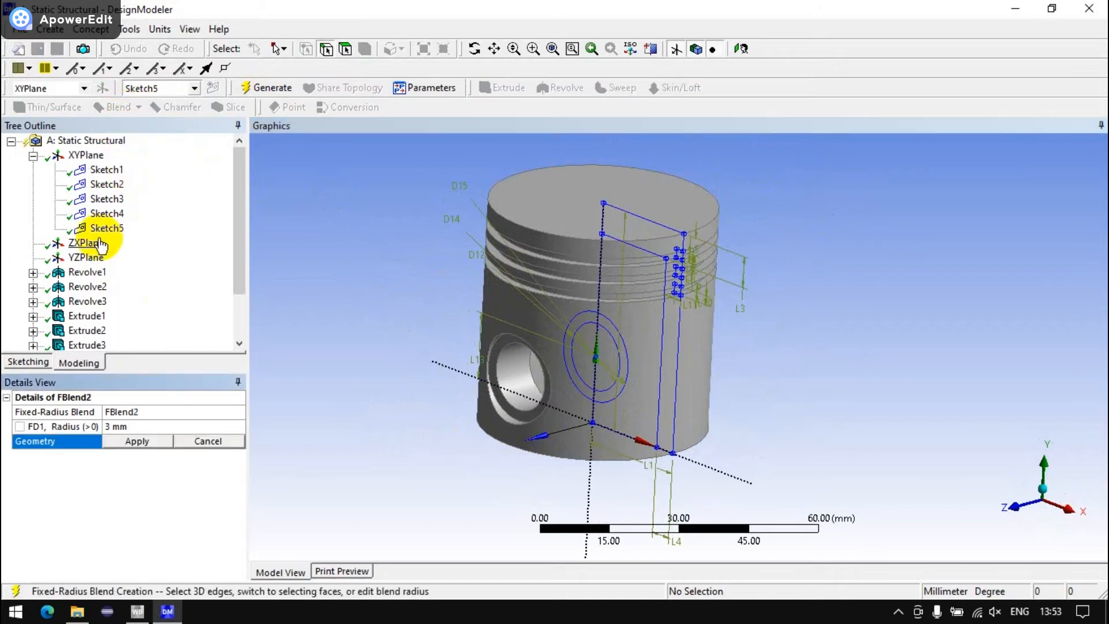
left_click(559, 245)
left_click(141, 441)
left_click(154, 423)
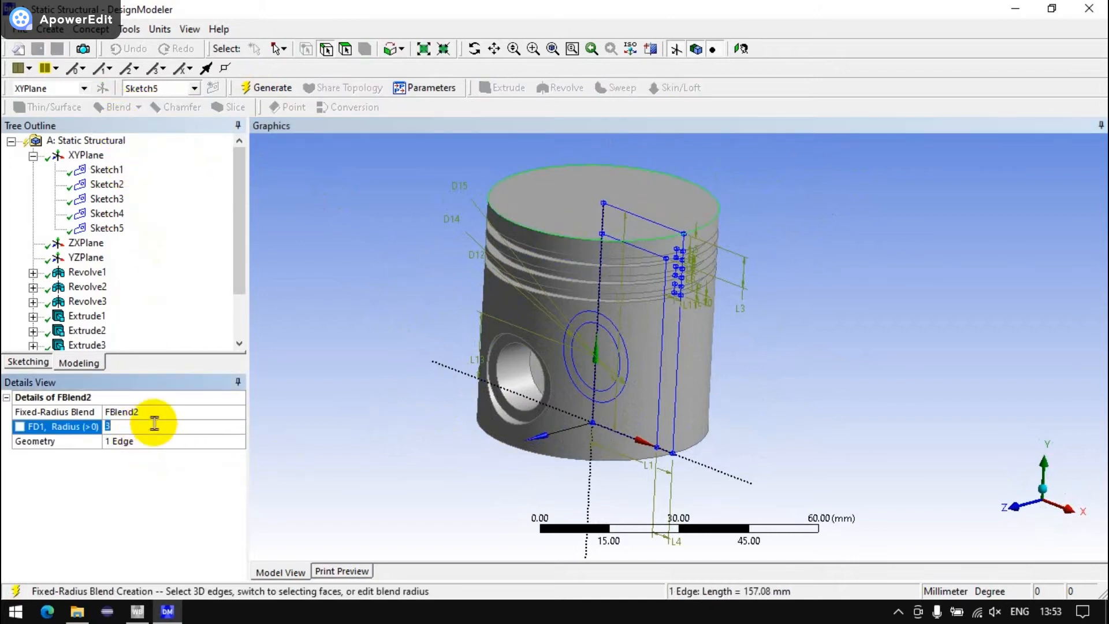
left_click(267, 90)
middle_click_drag(445, 399, 716, 395)
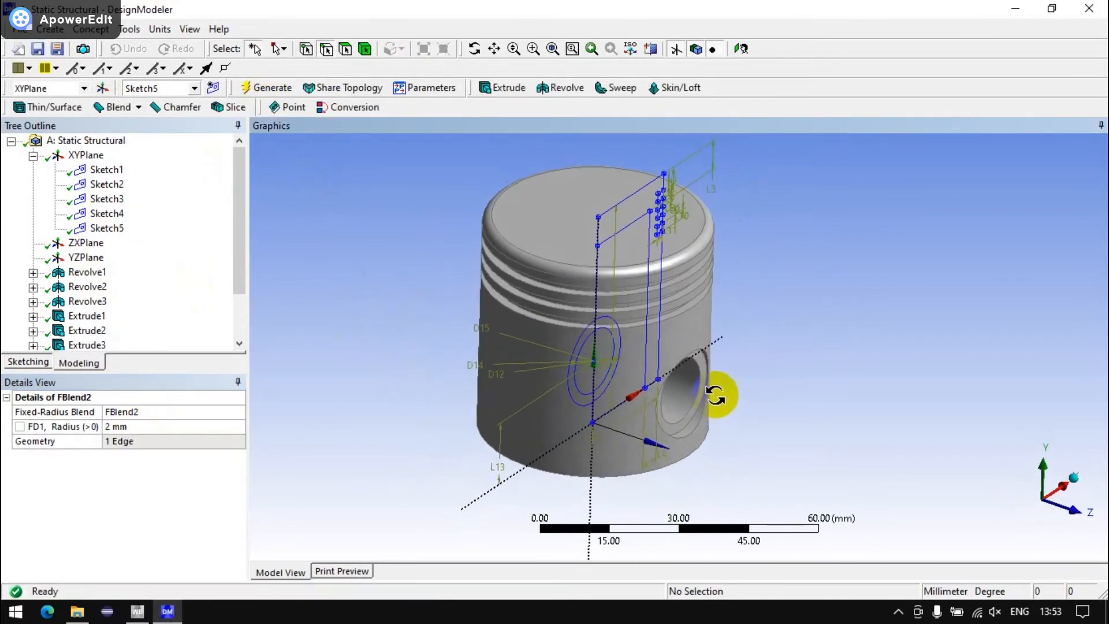
Step: Hide the sketches Sketch1 to Sketch5
left_click(106, 169)
left_click(107, 229, "shift")
right_click(107, 228)
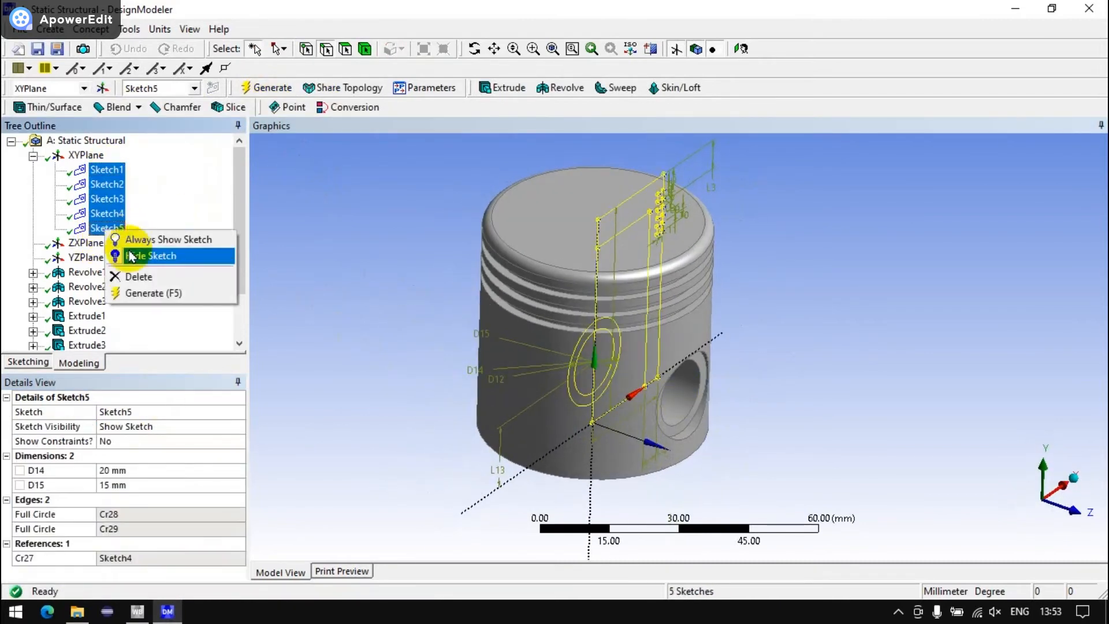
left_click(150, 255)
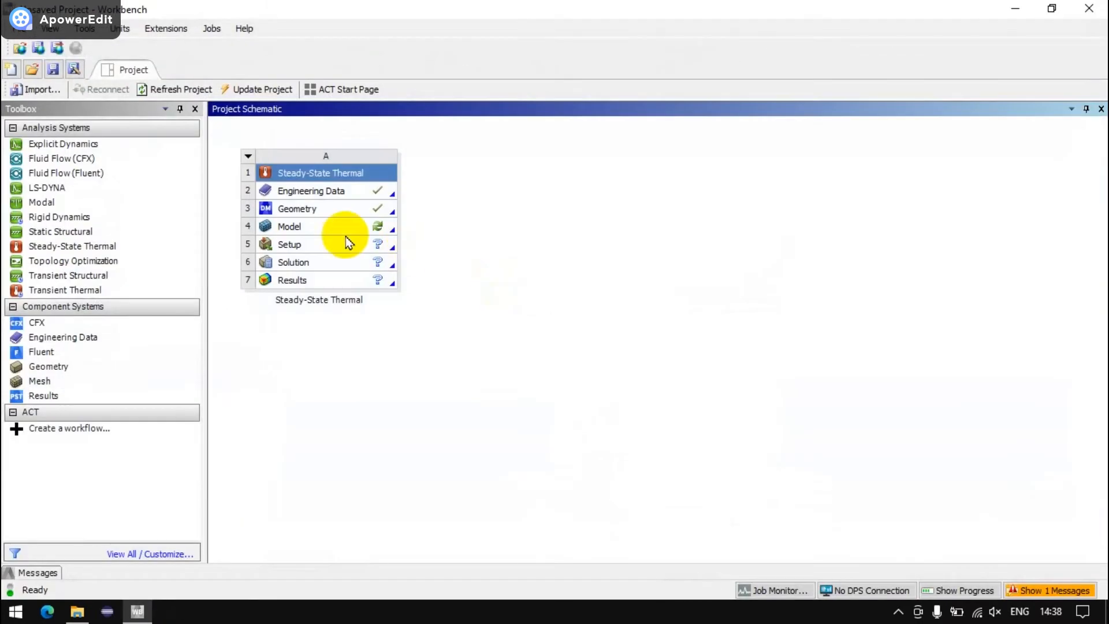
Step: Open the Steady-State Thermal system's model in Mechanical and apply a Radiation load to the two inner faces of the pin hole
double_click(329, 227)
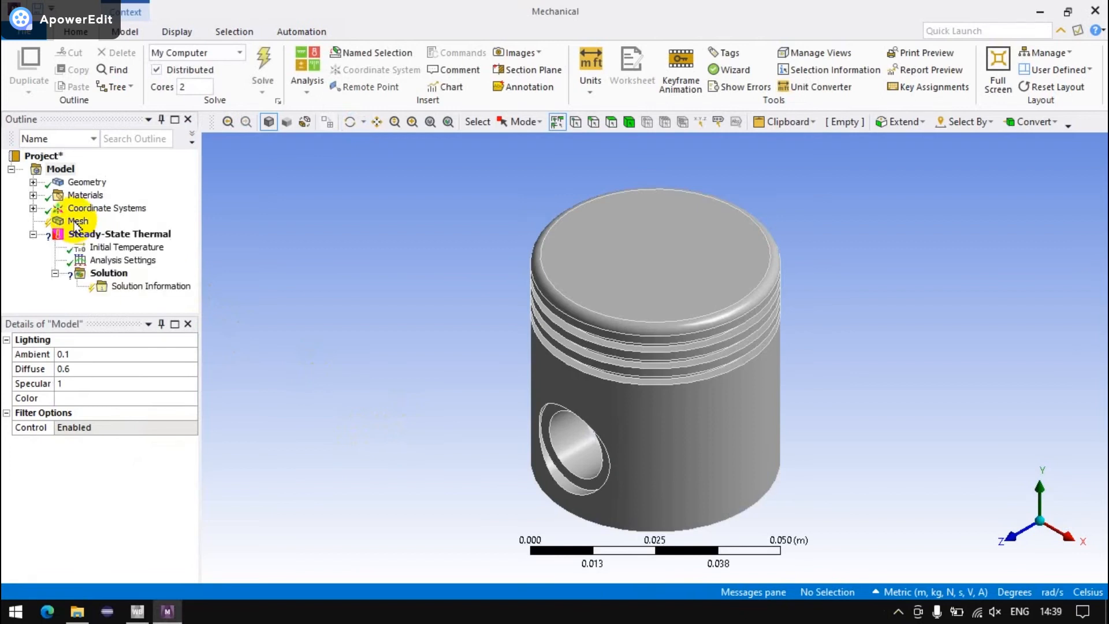
right_click(107, 234)
mouse_move(217, 245)
left_click(326, 279)
left_click(599, 381)
middle_click_drag(918, 386, 707, 440)
left_click(730, 368, "ctrl")
left_click(155, 376)
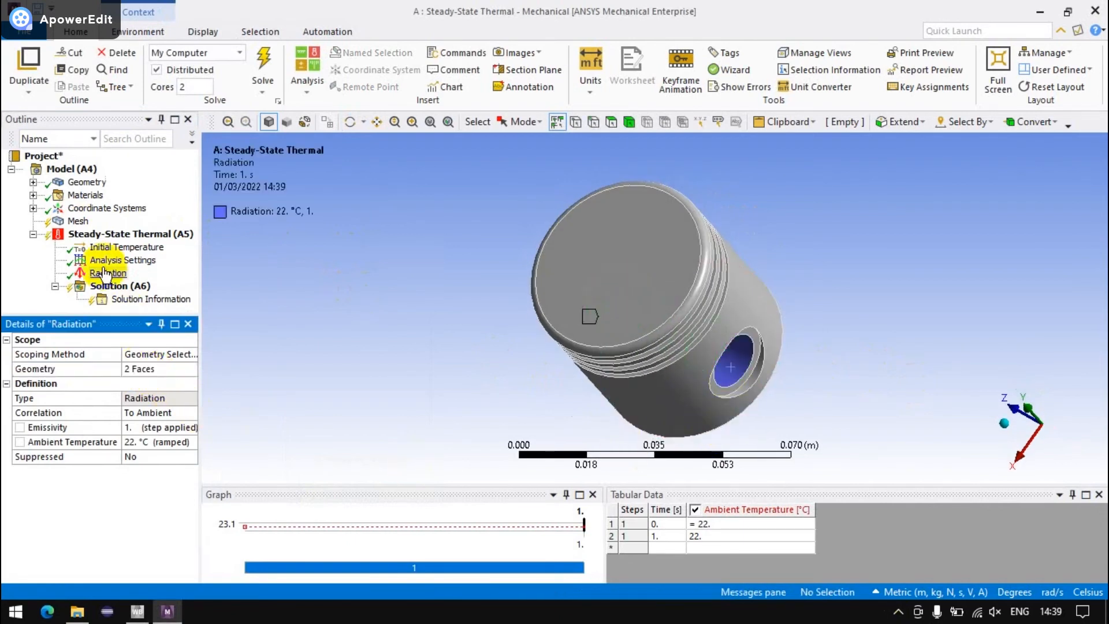
Step: Apply a Temperature load of 660 °C to the top face of the piston
right_click(142, 237)
mouse_move(191, 239)
left_click(312, 240)
left_click(573, 269)
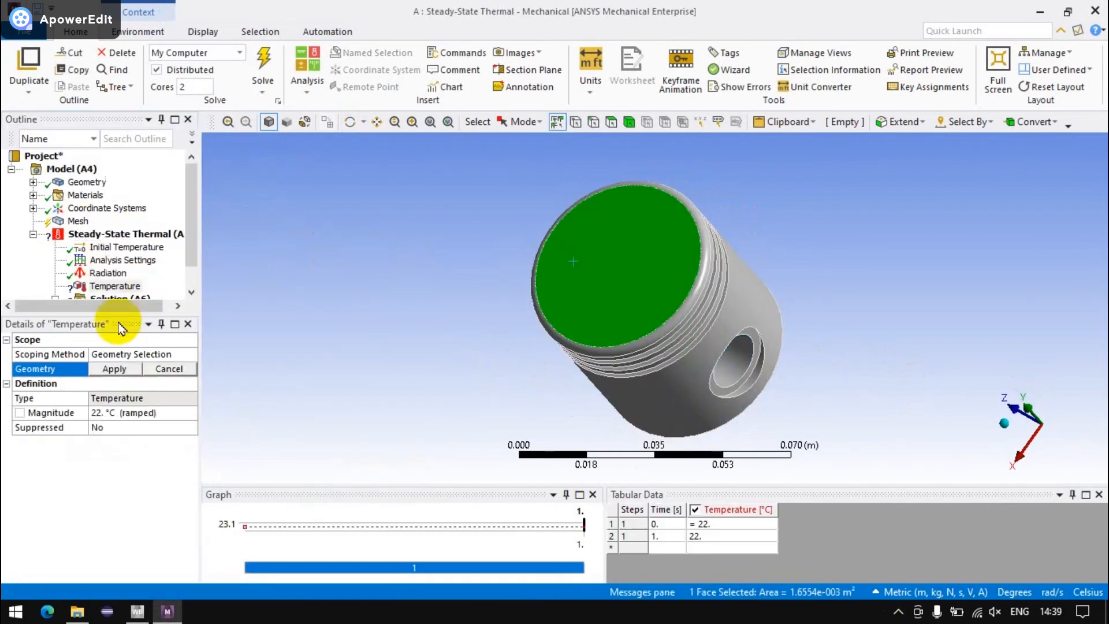
left_click(114, 368)
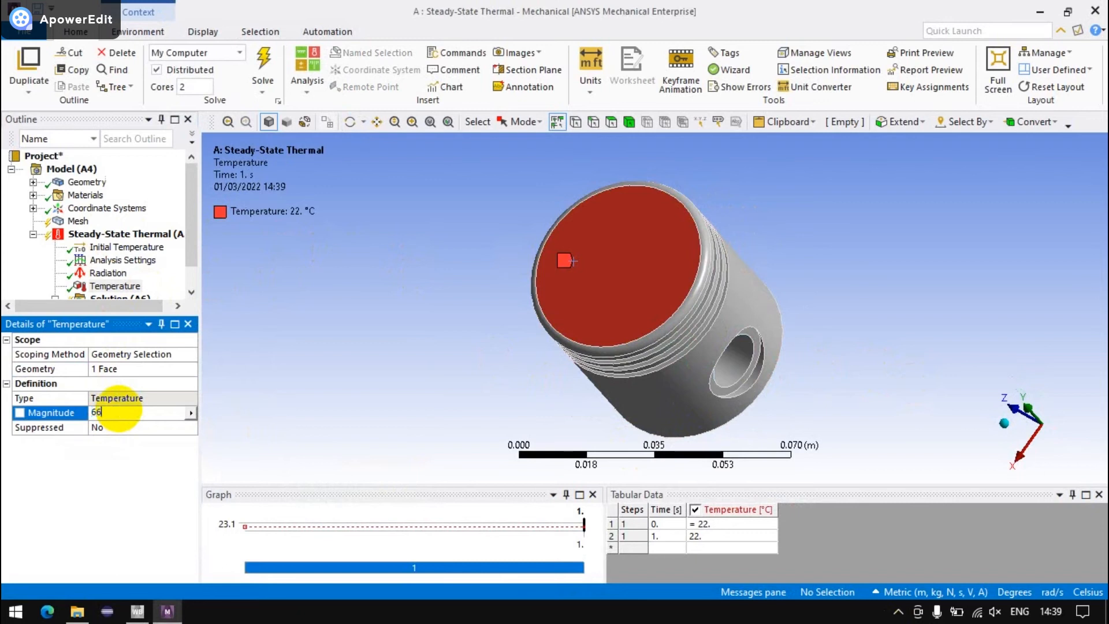
key("Return")
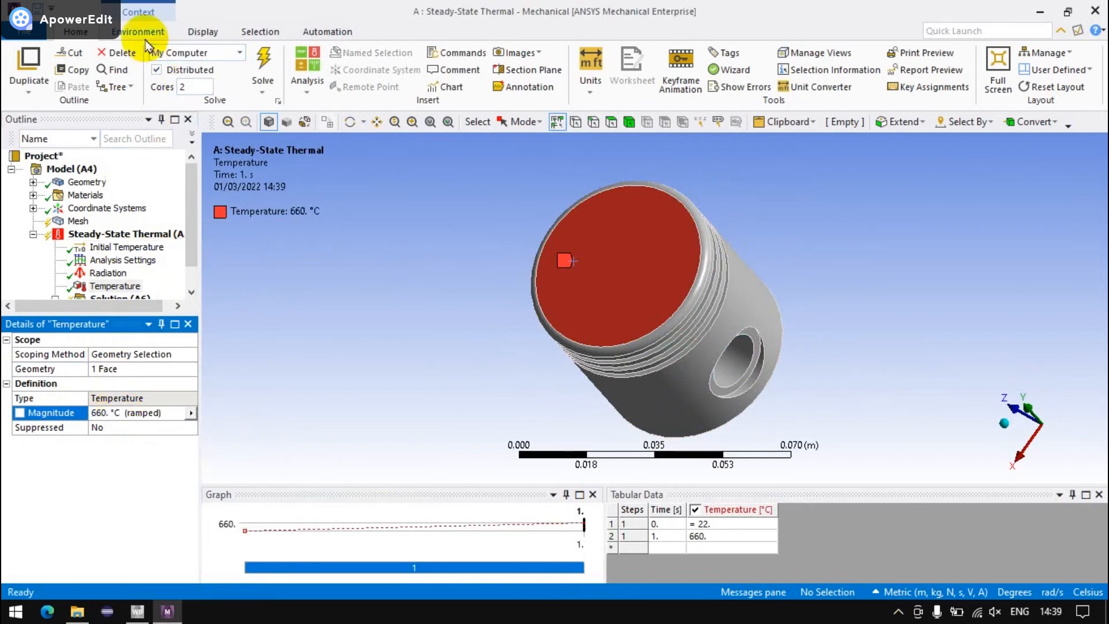
Step: Switch the unit system to U.S. Customary (ft, lbm, lbf, °F, s, V, A) and set the crown temperature to 660 °F
left_click(143, 33)
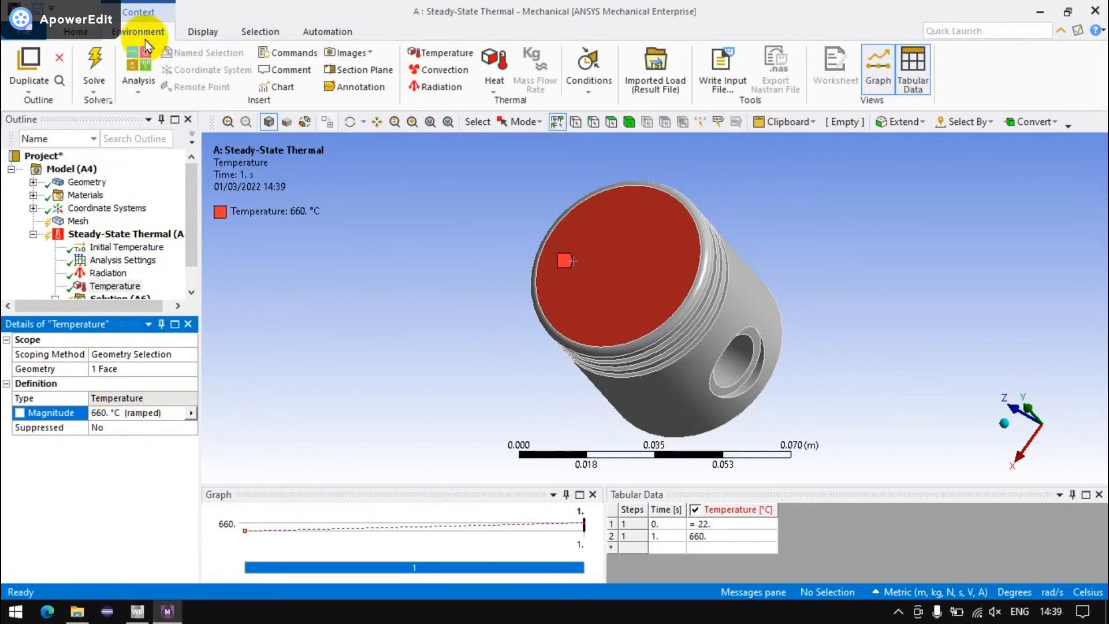
left_click(919, 592)
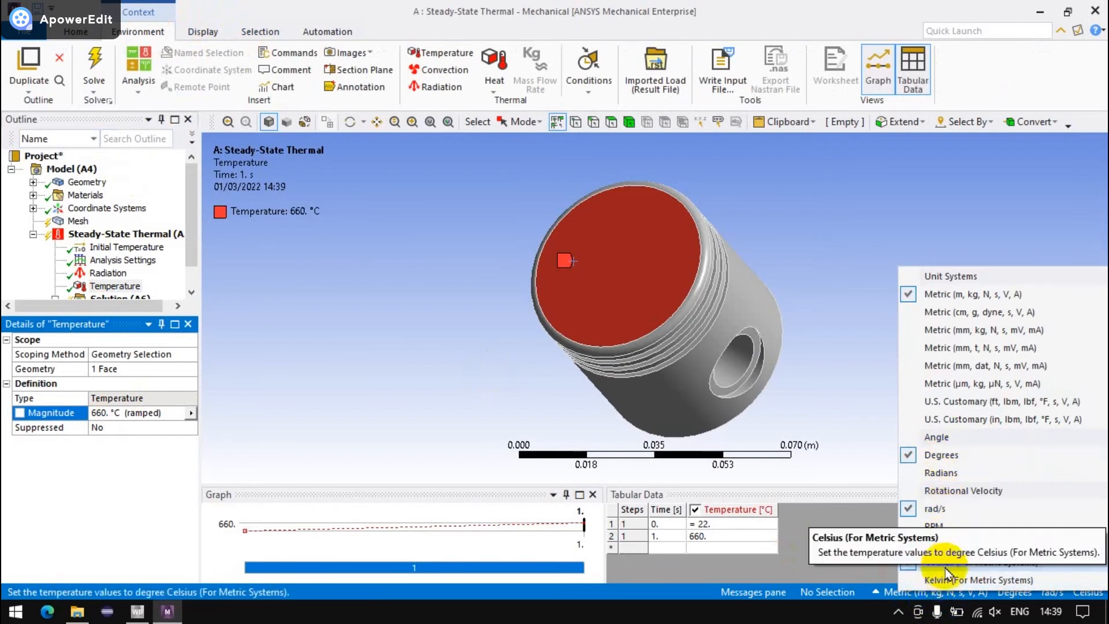
left_click(986, 407)
left_click(132, 412)
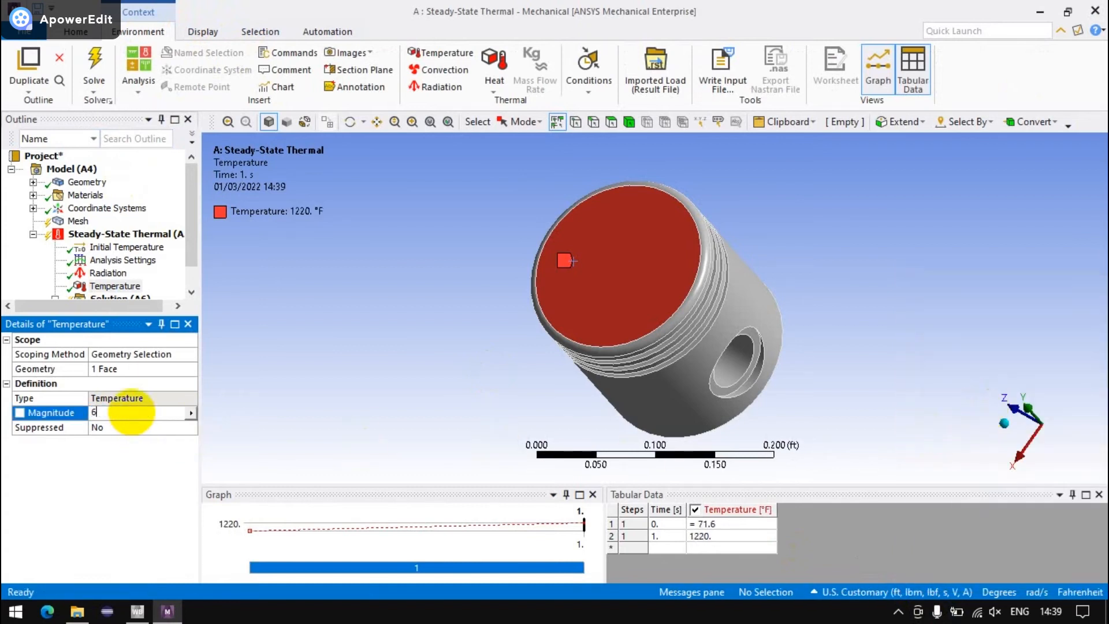
middle_click_drag(595, 315, 642, 317)
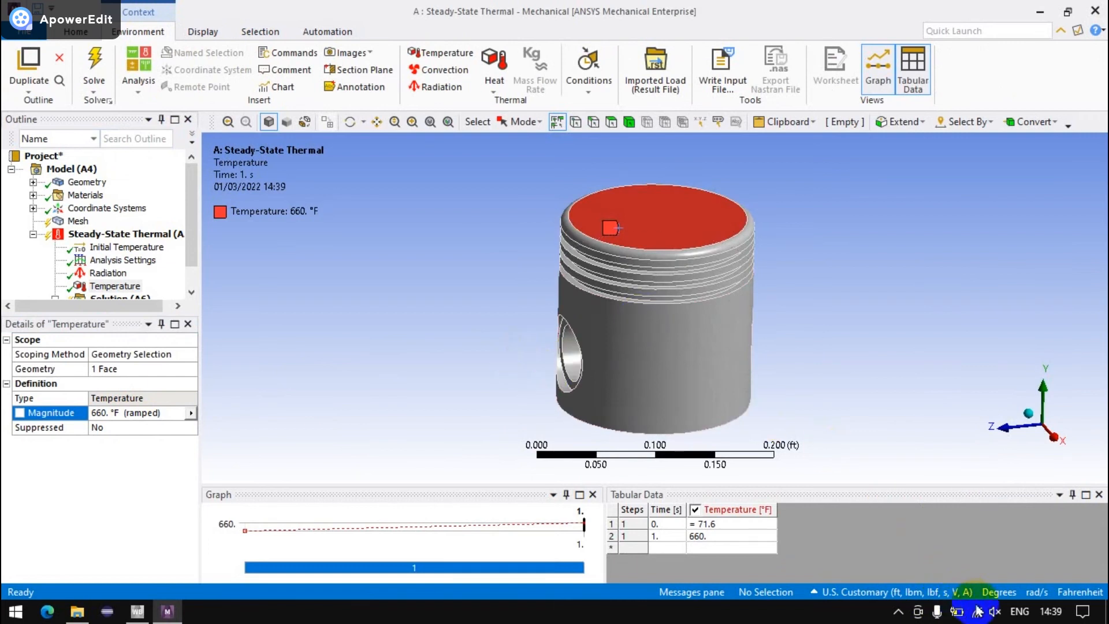
left_click(1083, 611)
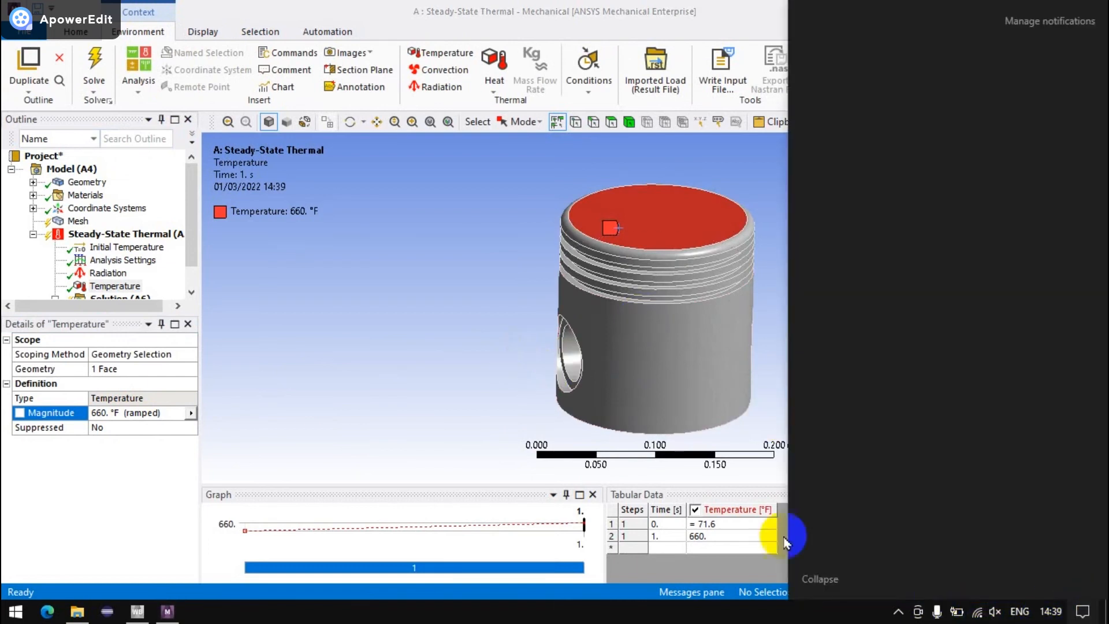
Step: Switch the unit system to Metric (mm, t, N, s, mV, mA)
left_click(786, 542)
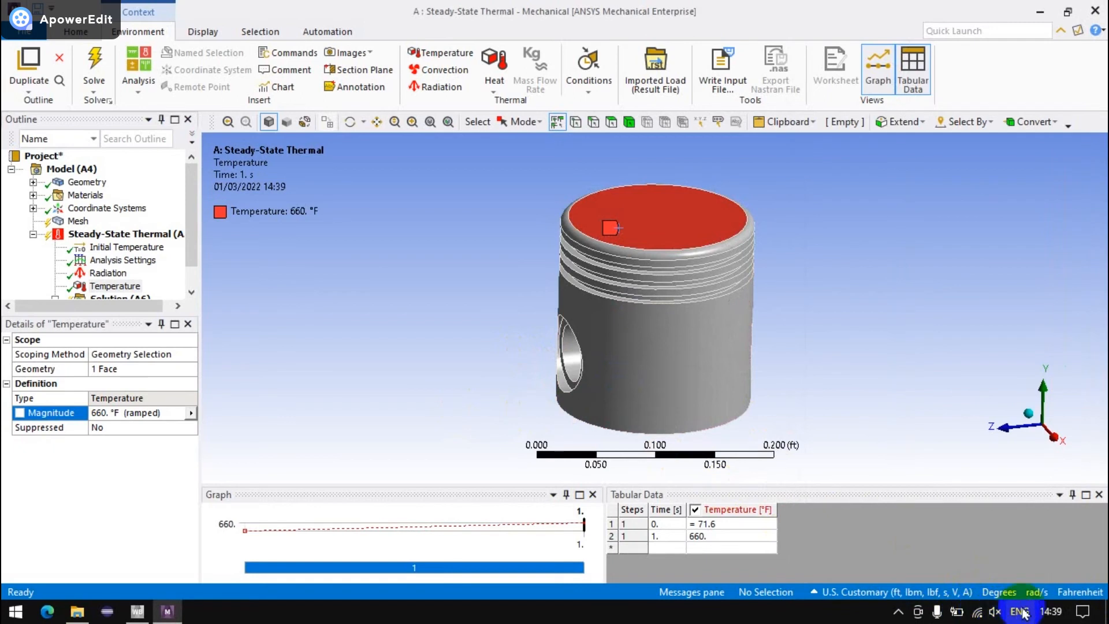
left_click(848, 592)
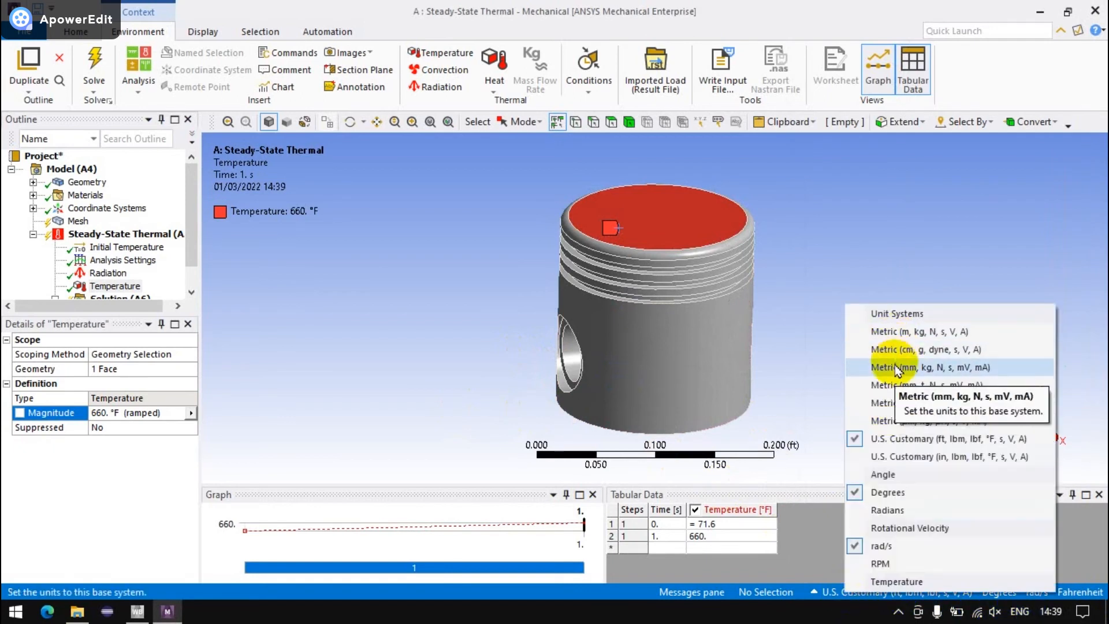
left_click(891, 383)
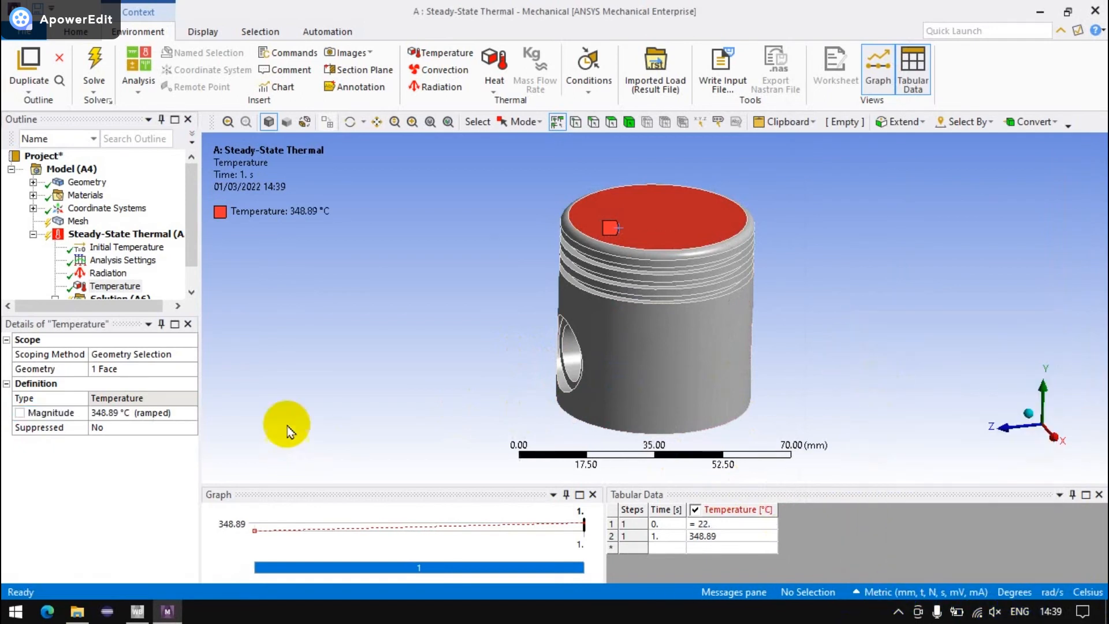
Step: Add Temperature and Total Heat Flux results for all bodies to the steady-state thermal solution
scroll(104, 249, "down", 1)
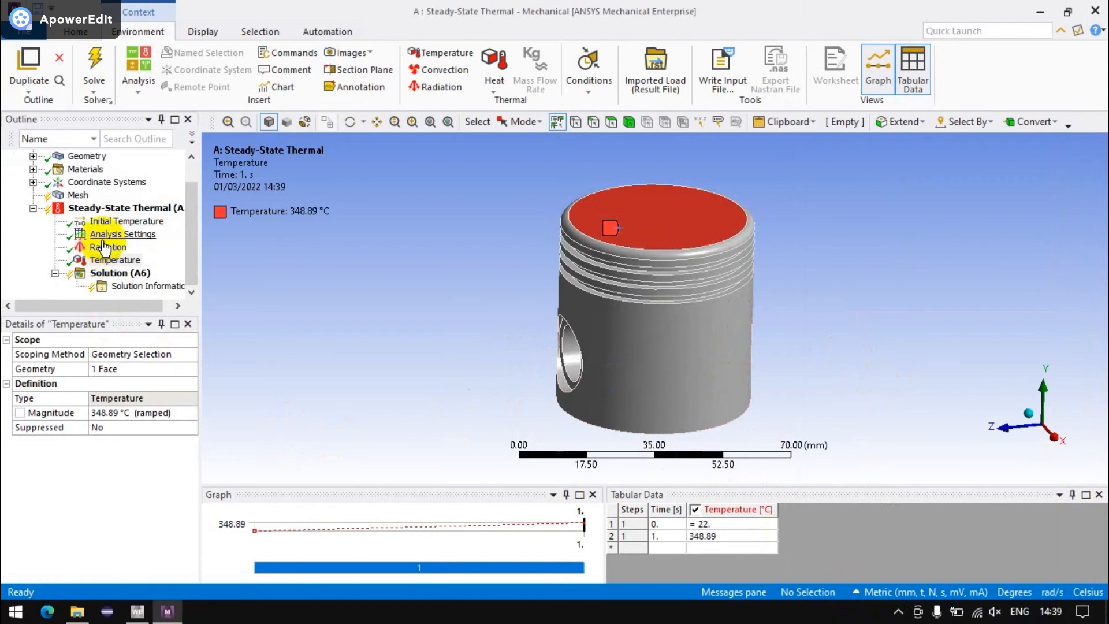
right_click(120, 272)
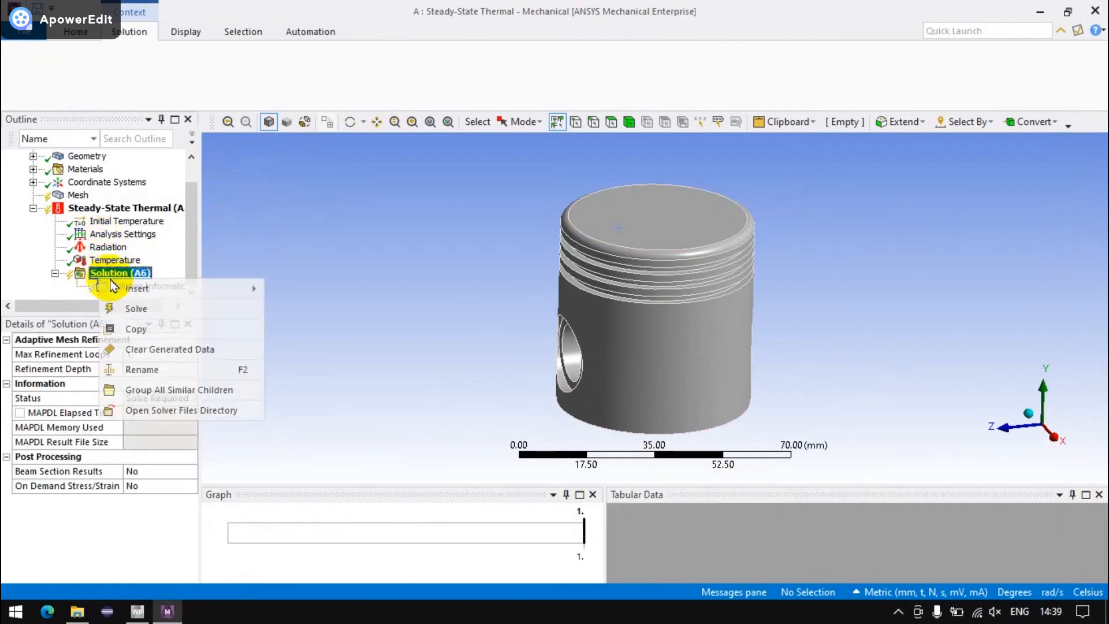
left_click(427, 297)
right_click(123, 259)
mouse_move(247, 266)
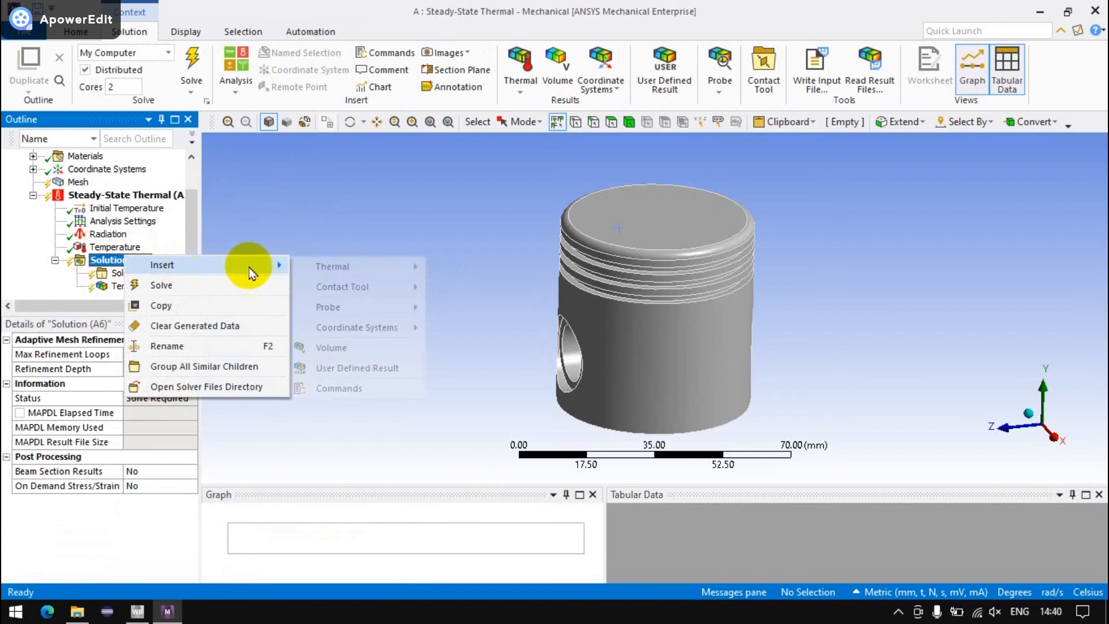
mouse_move(371, 267)
left_click(473, 289)
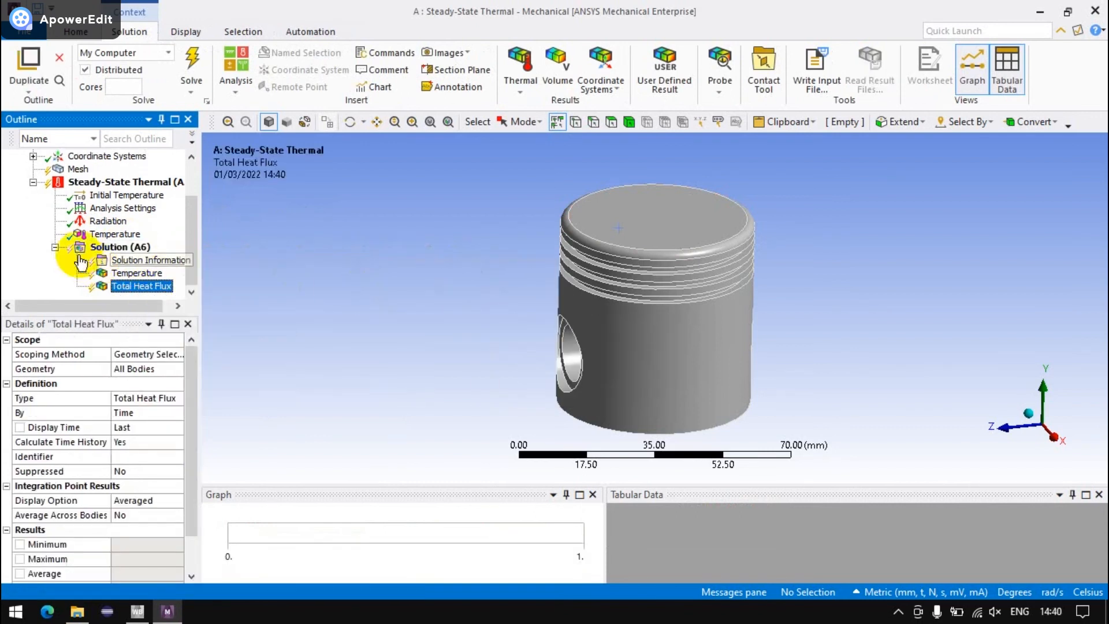
right_click(81, 237)
left_click(75, 246)
right_click(77, 247)
mouse_move(173, 256)
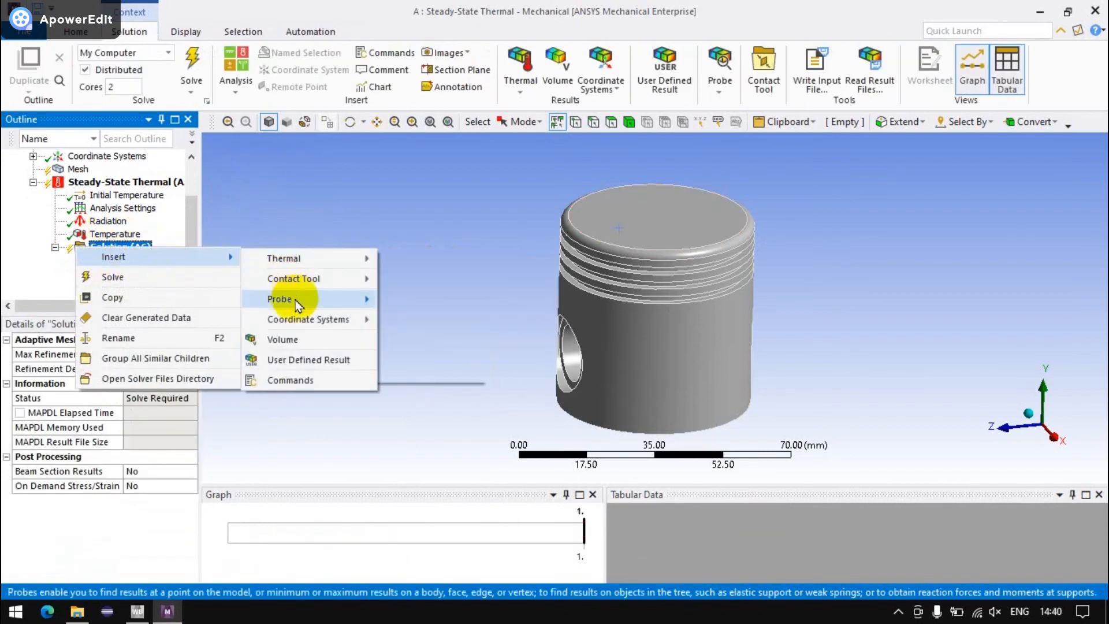
mouse_move(319, 270)
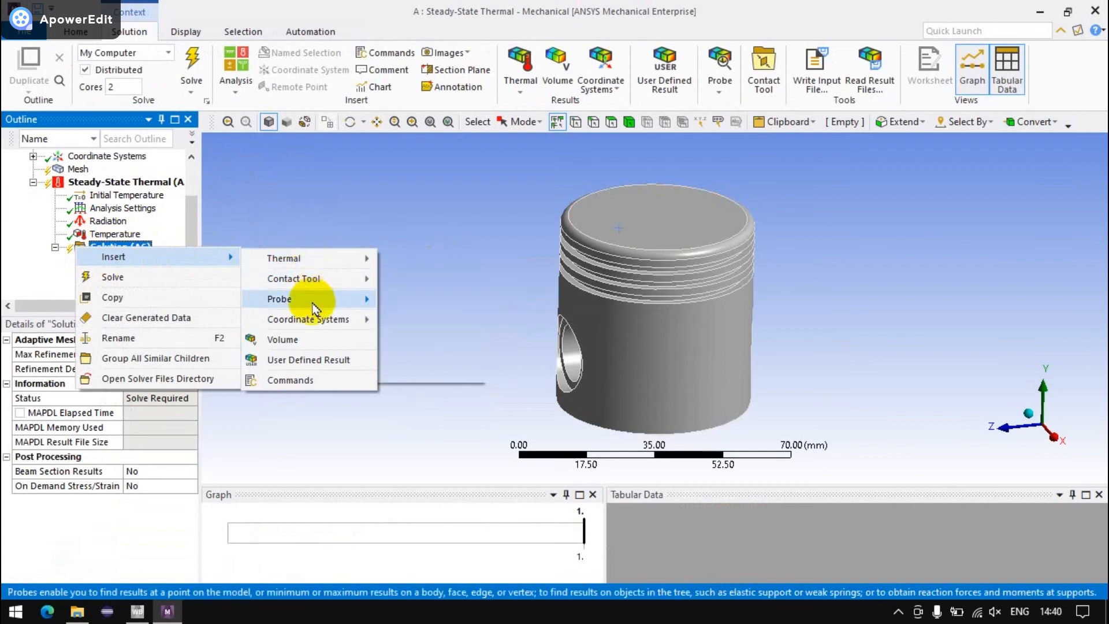
mouse_move(322, 298)
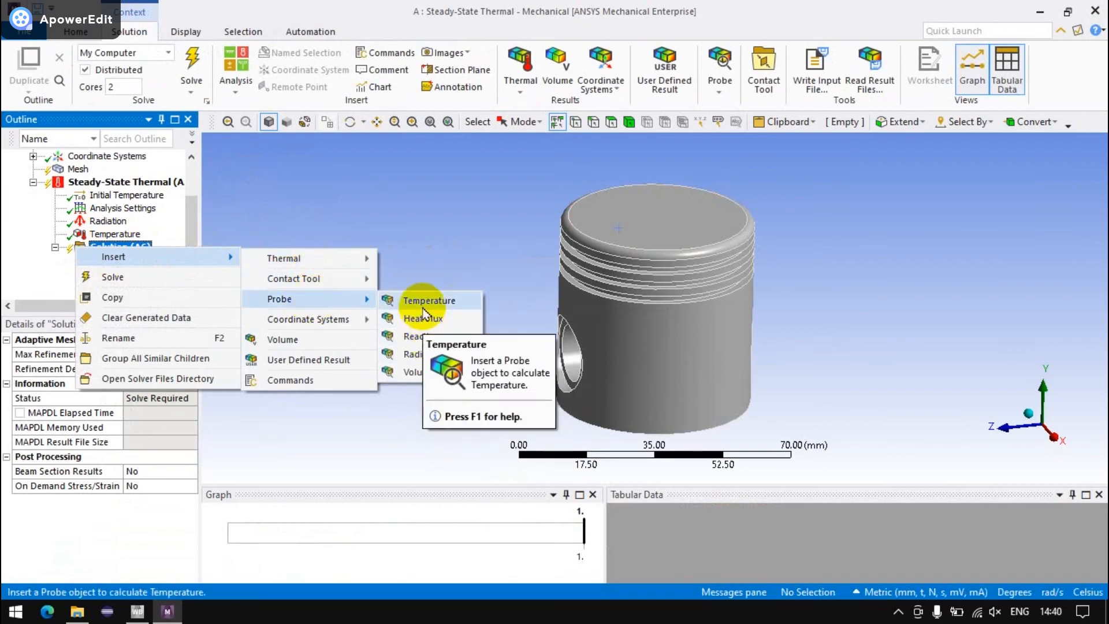
left_click(372, 230)
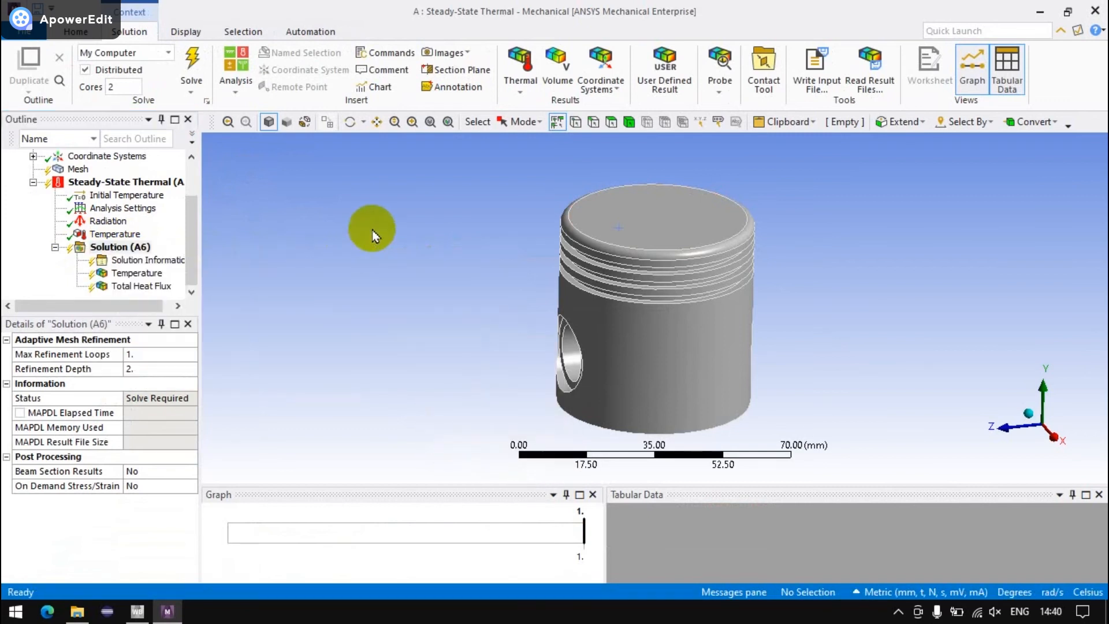
Step: Solve the steady-state thermal analysis and review the Temperature and Total Heat Flux contours on the piston
right_click(115, 248)
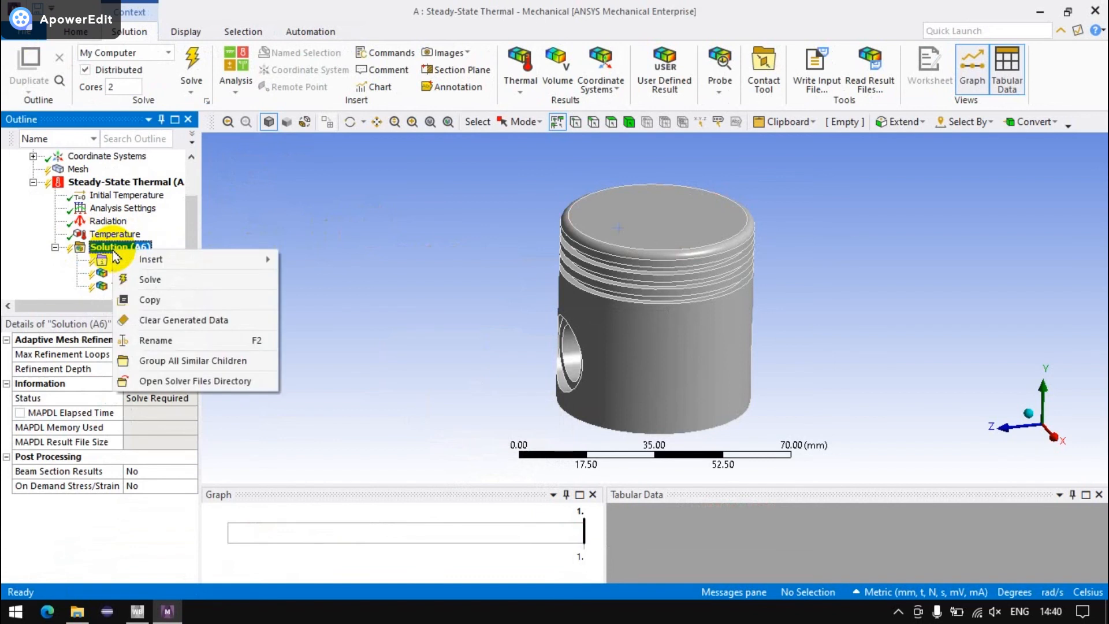
left_click(168, 278)
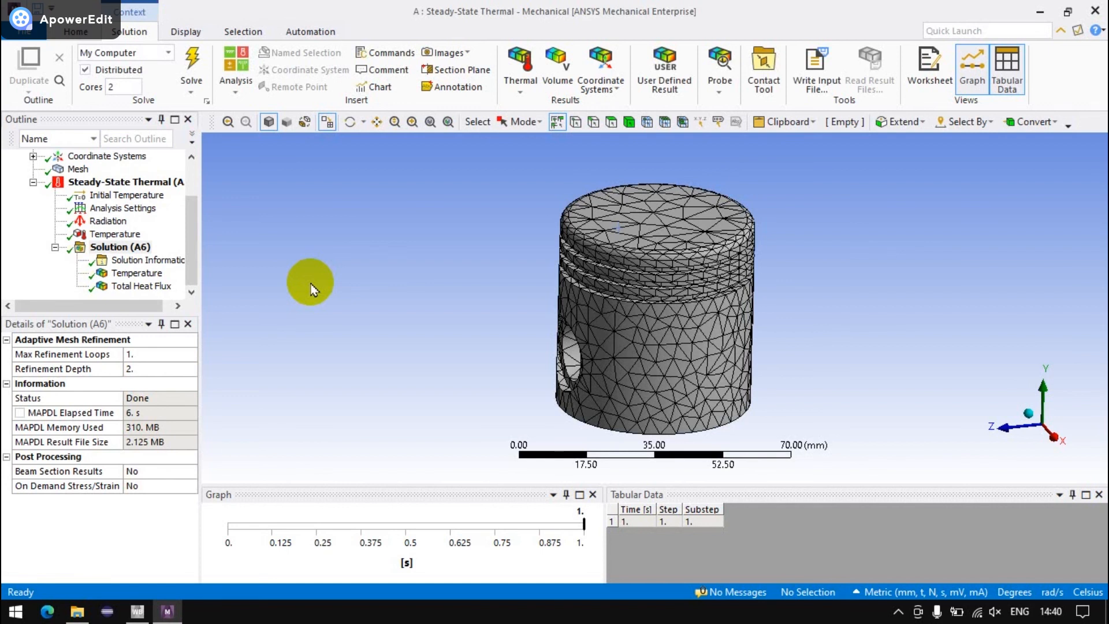
left_click(132, 273)
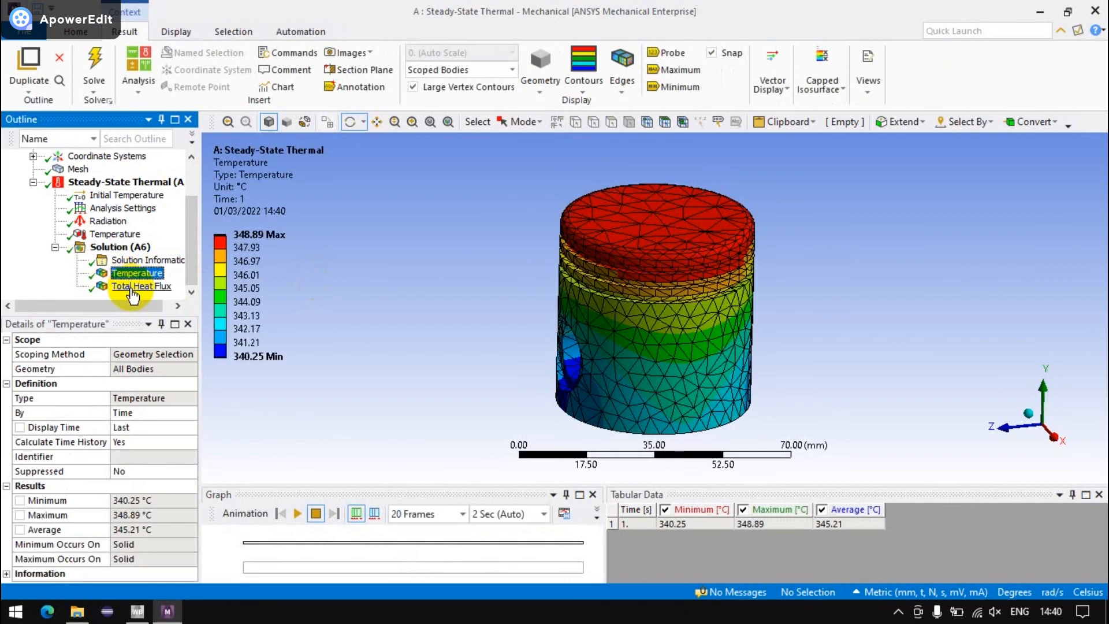
left_click(132, 286)
left_click(133, 273)
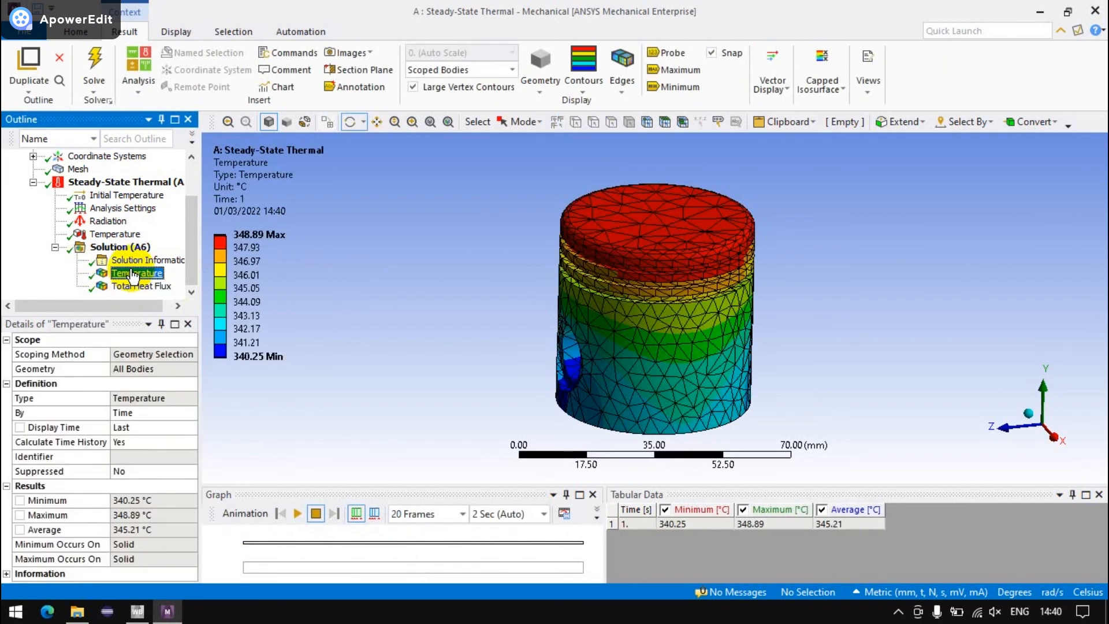
left_click(114, 234)
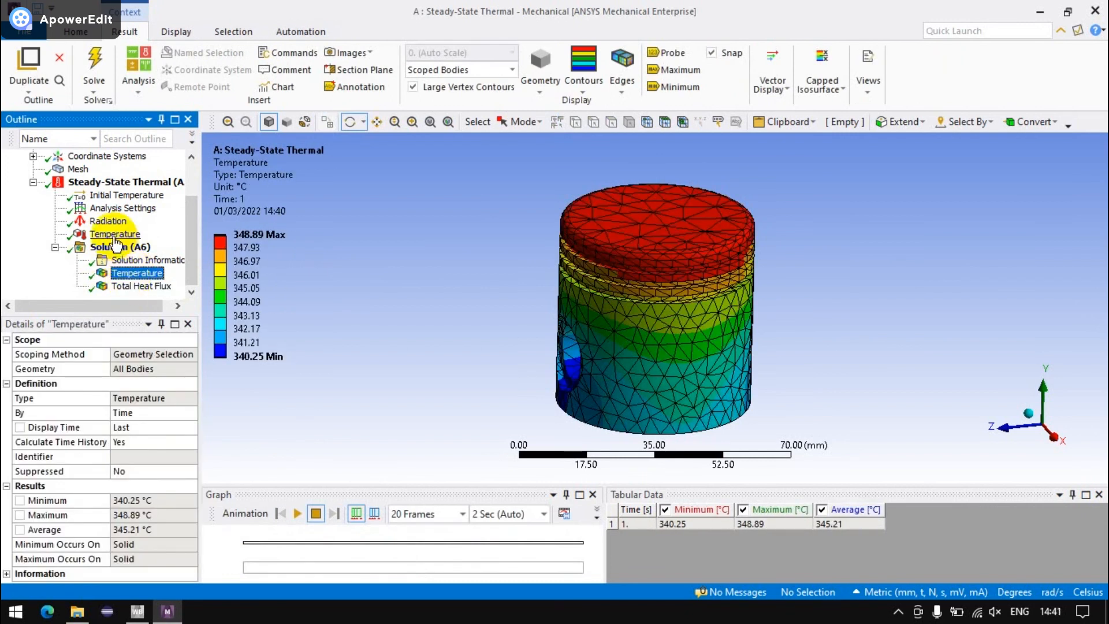
left_click(118, 274)
left_click(116, 286)
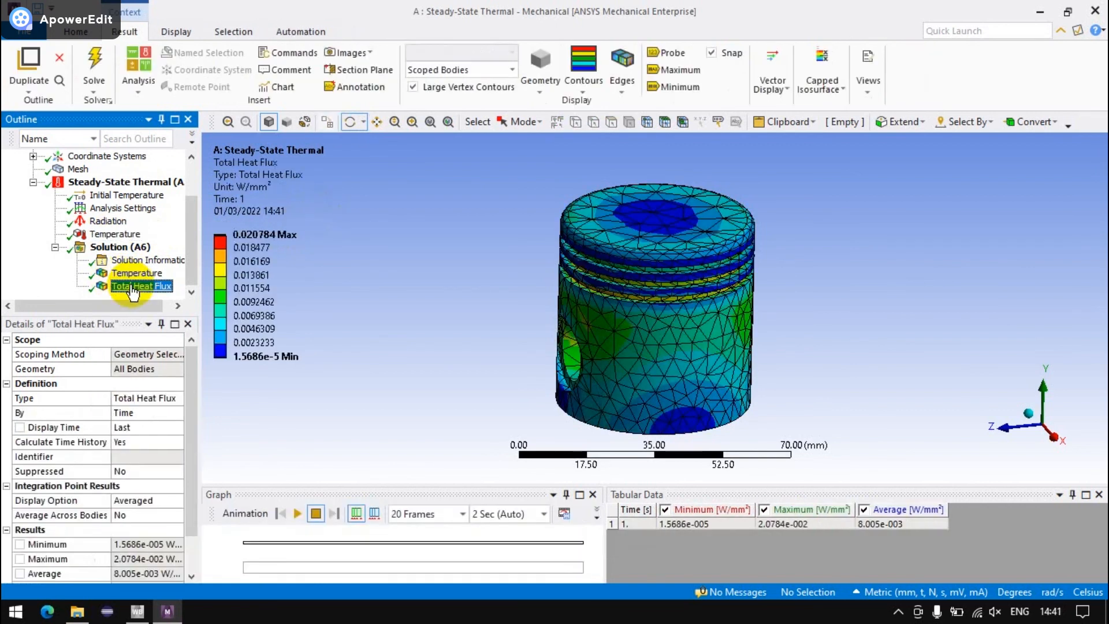
Step: Add a Reaction Probe for the crown's Temperature boundary condition to the solution and evaluate its result
left_click(104, 233)
left_click(119, 247)
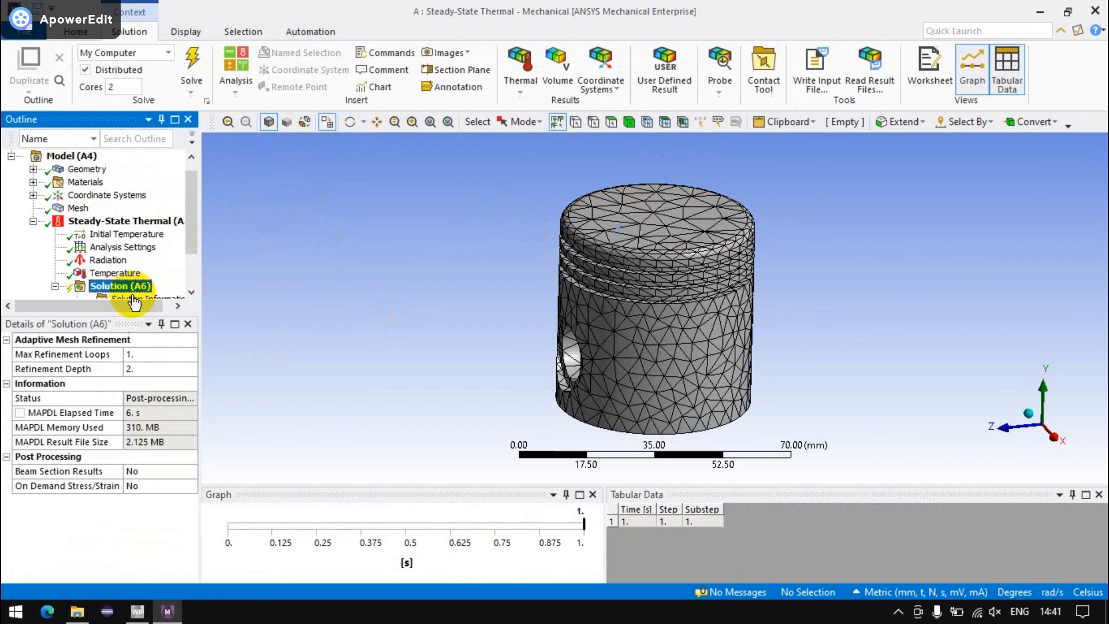
right_click(141, 287)
left_click(178, 316)
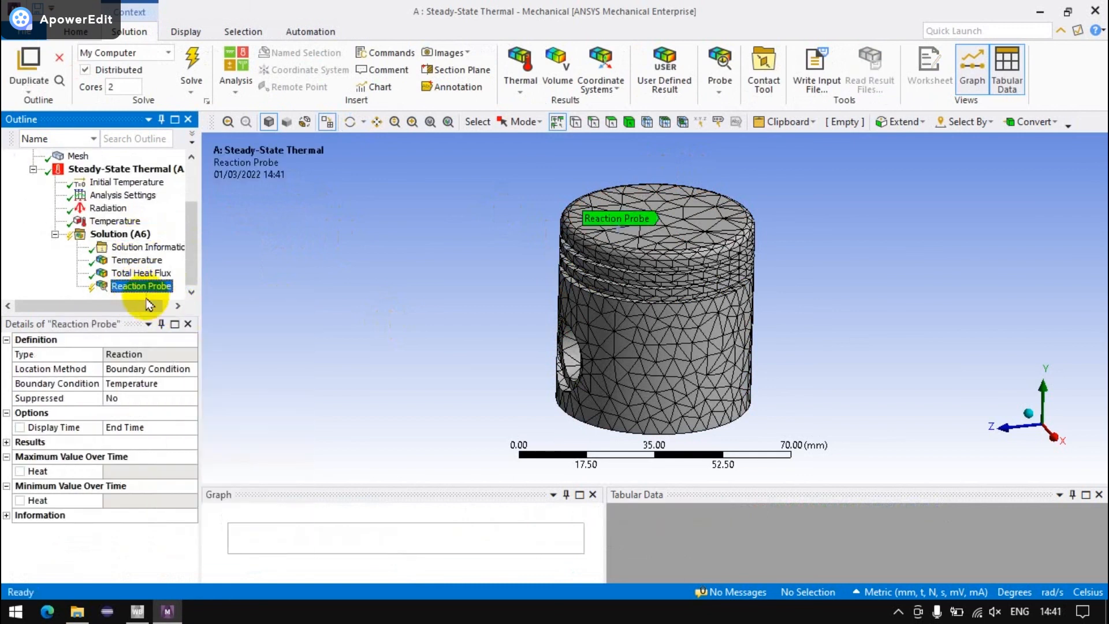
scroll(401, 272, "down", 2)
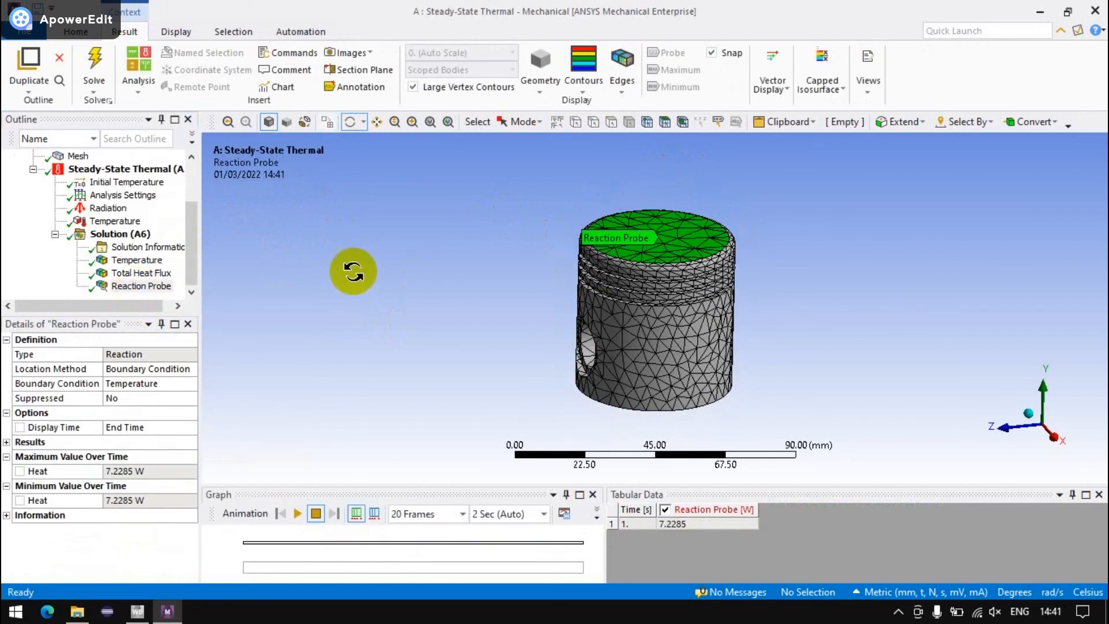